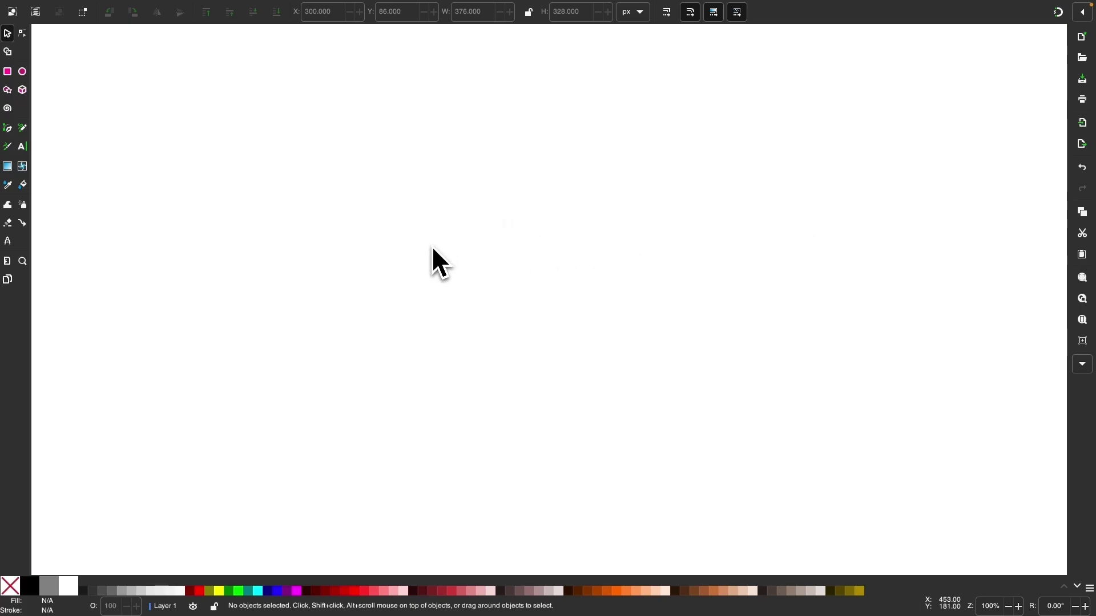
Draw a black square about 233 px wide near the middle of the canvas and convert it to a path
click(8, 73)
drag(395, 236, 531, 392)
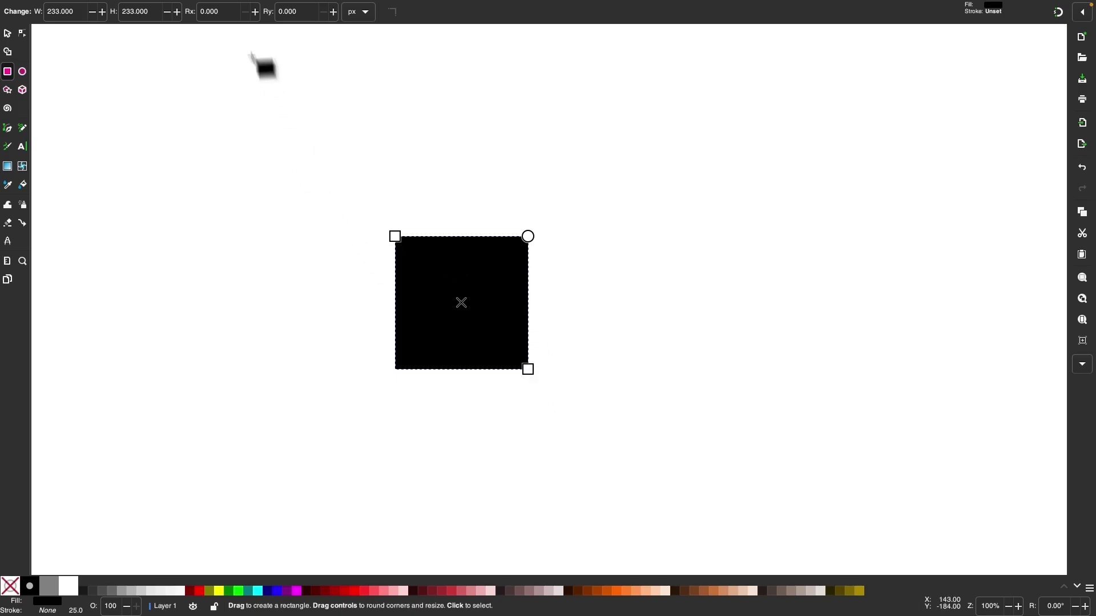
click(227, 8)
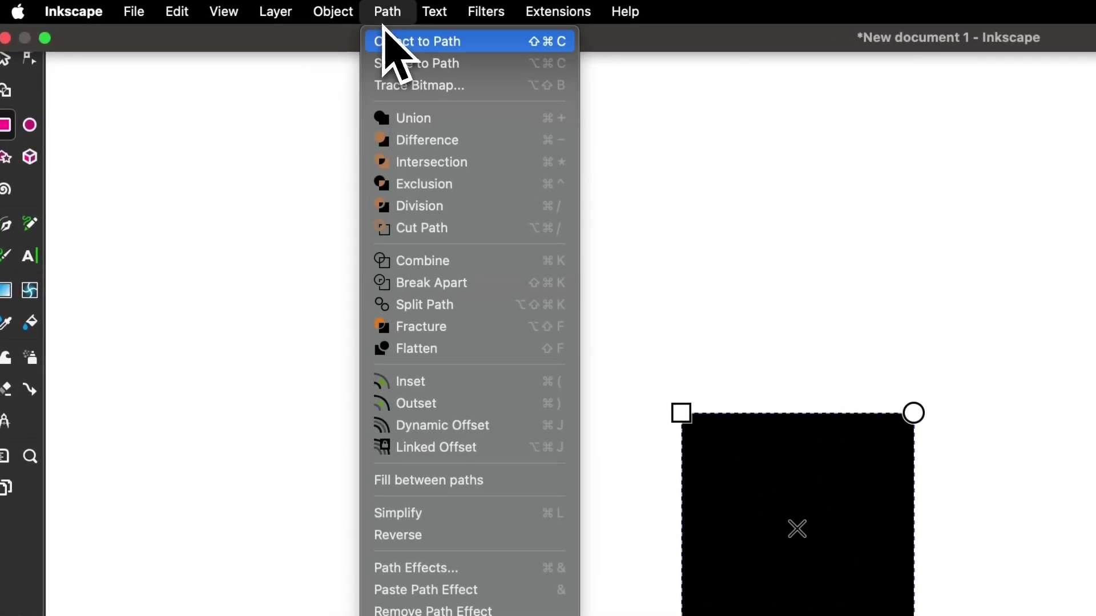
click(457, 41)
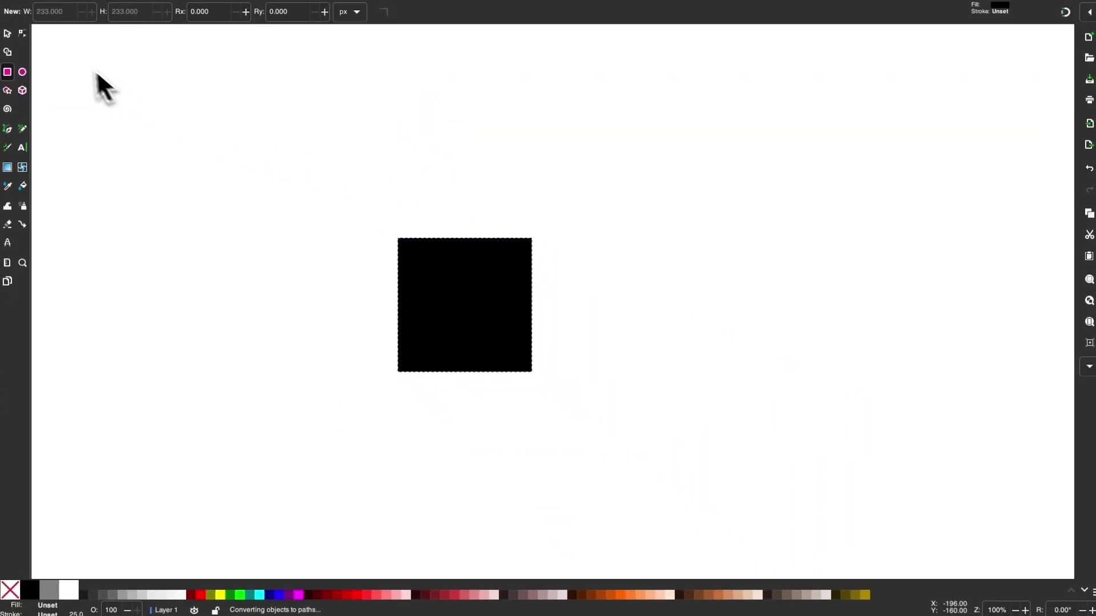
Delete the square's bottom-right corner node to turn the shape into a right triangle
click(24, 34)
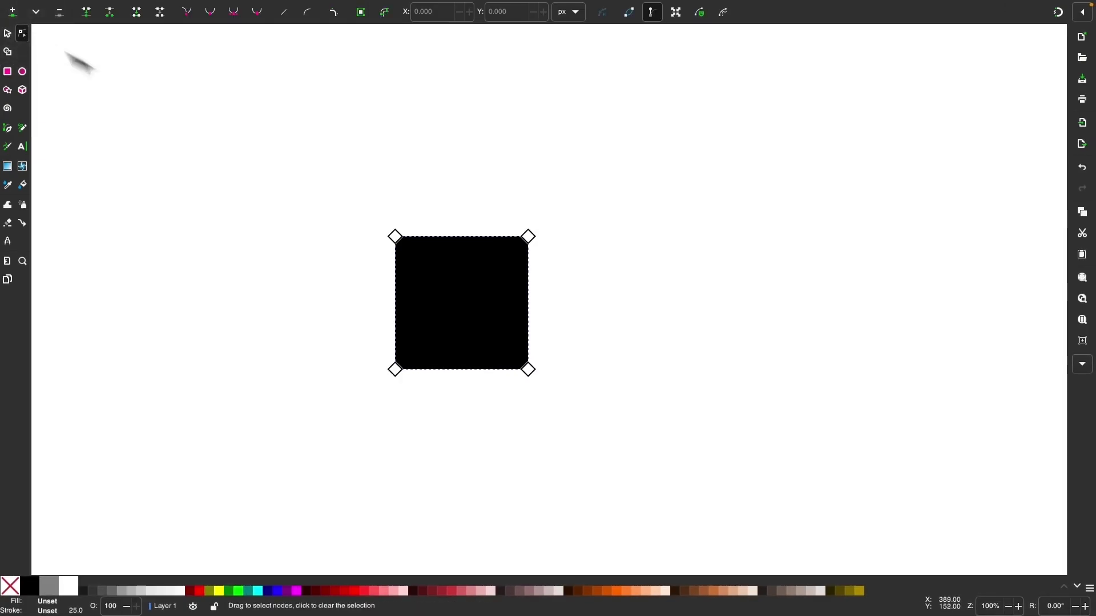
drag(564, 393, 500, 334)
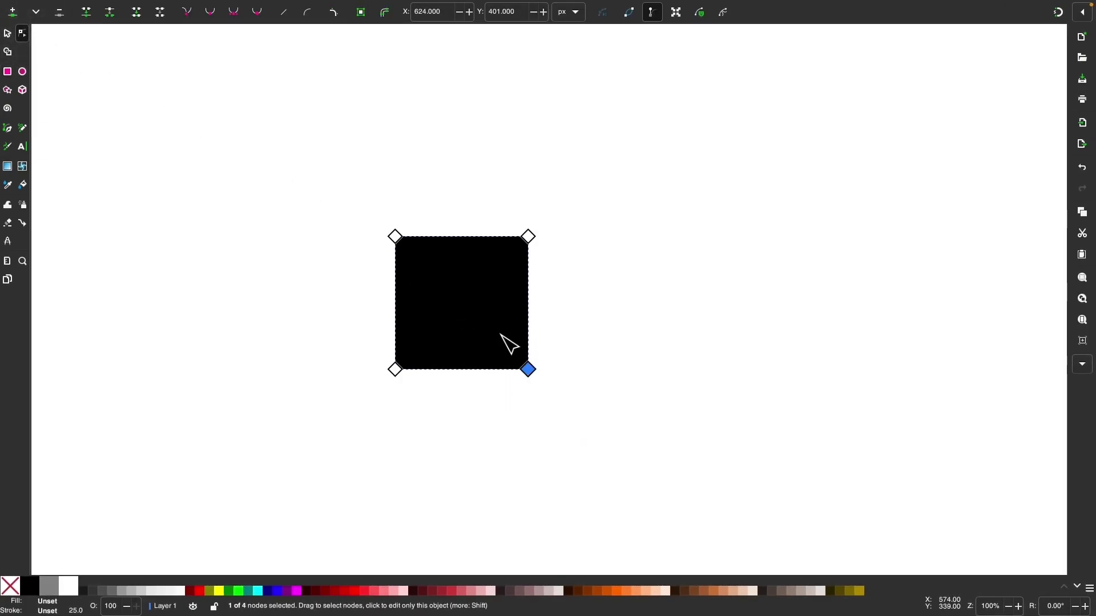
key(BackSpace)
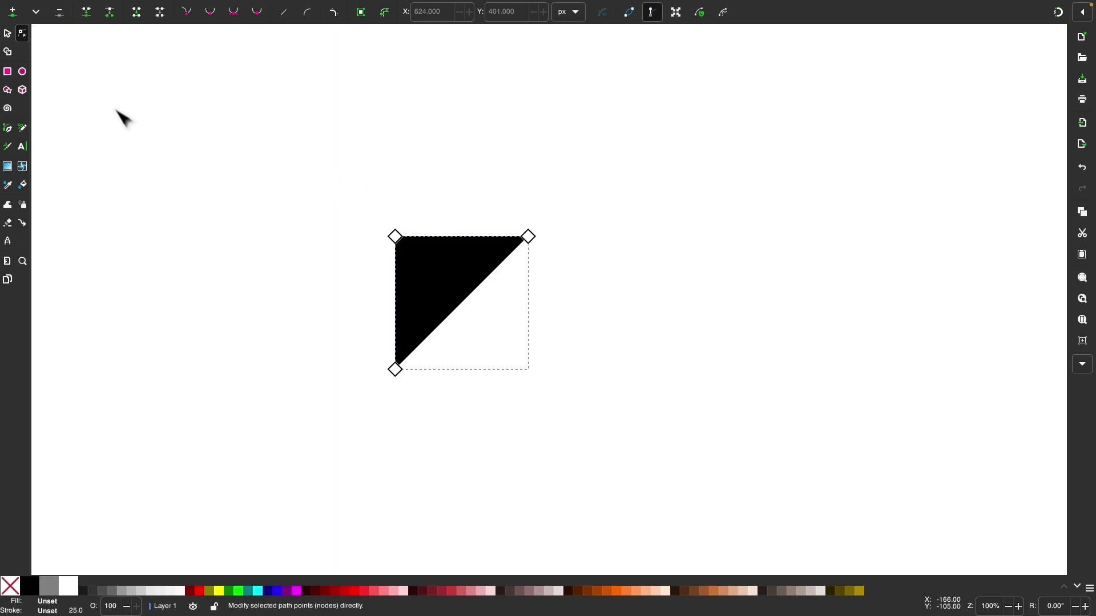
Scale the triangle down proportionally to about half its size and move it up and to the left
click(10, 35)
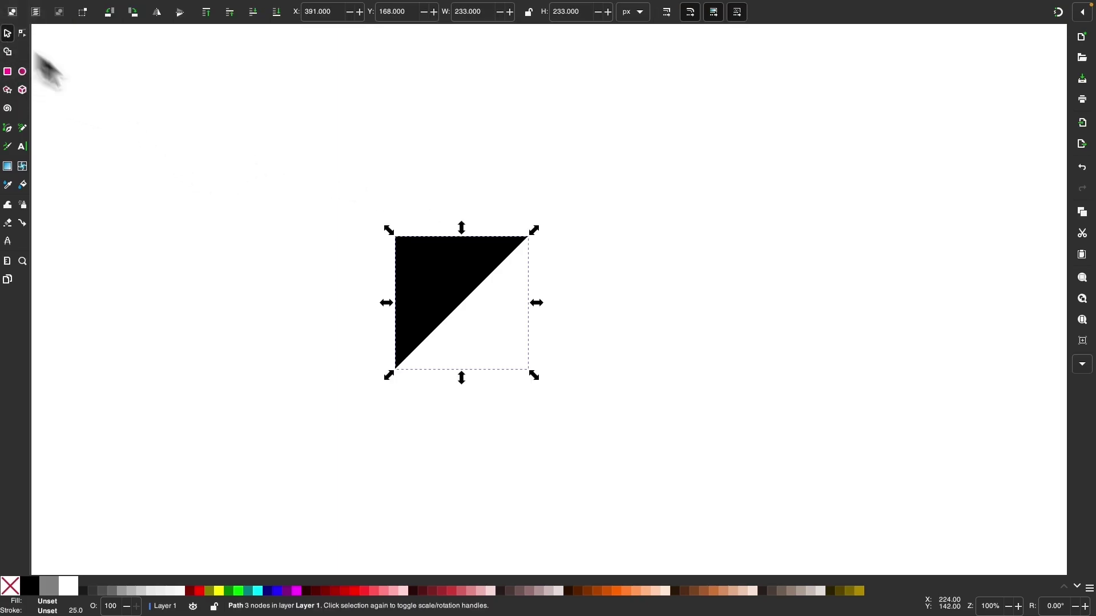
drag(537, 378, 500, 321)
drag(440, 265, 385, 197)
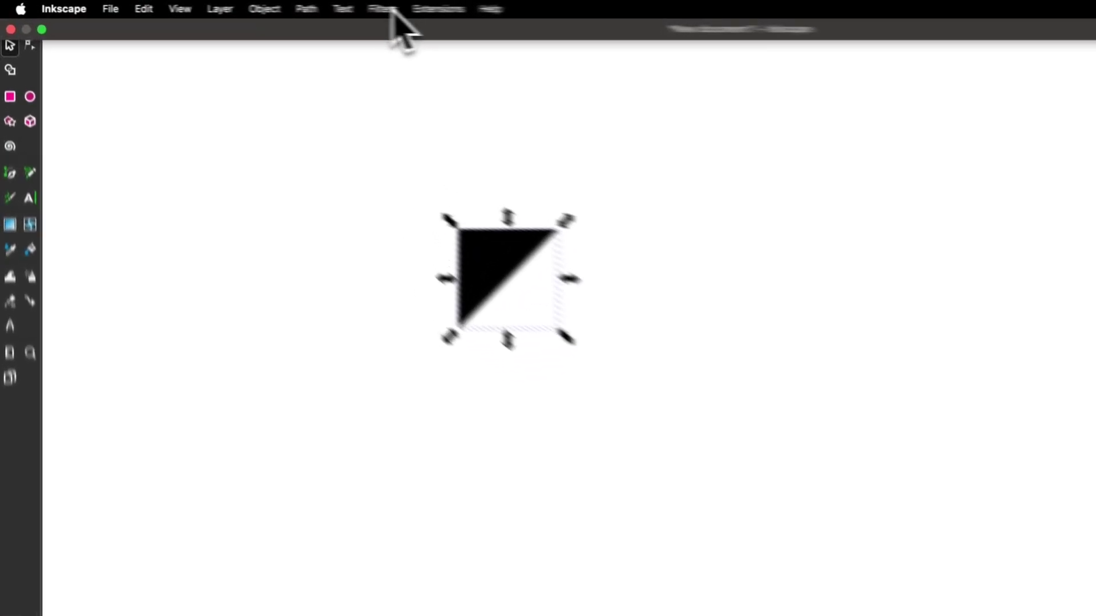
Apply the Tiling live path effect to the triangle
click(298, 7)
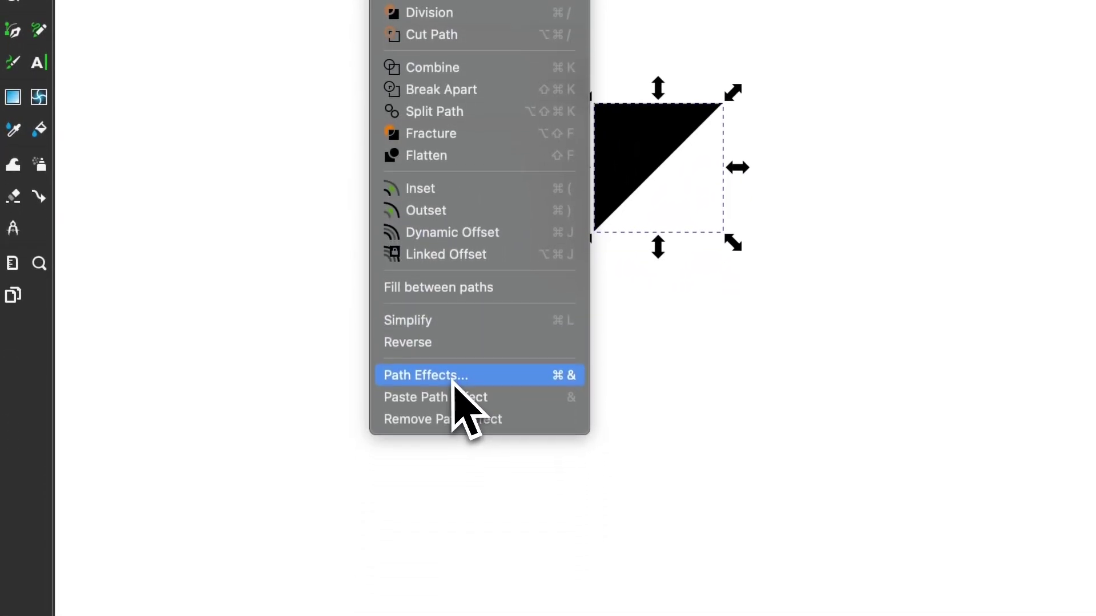
click(454, 368)
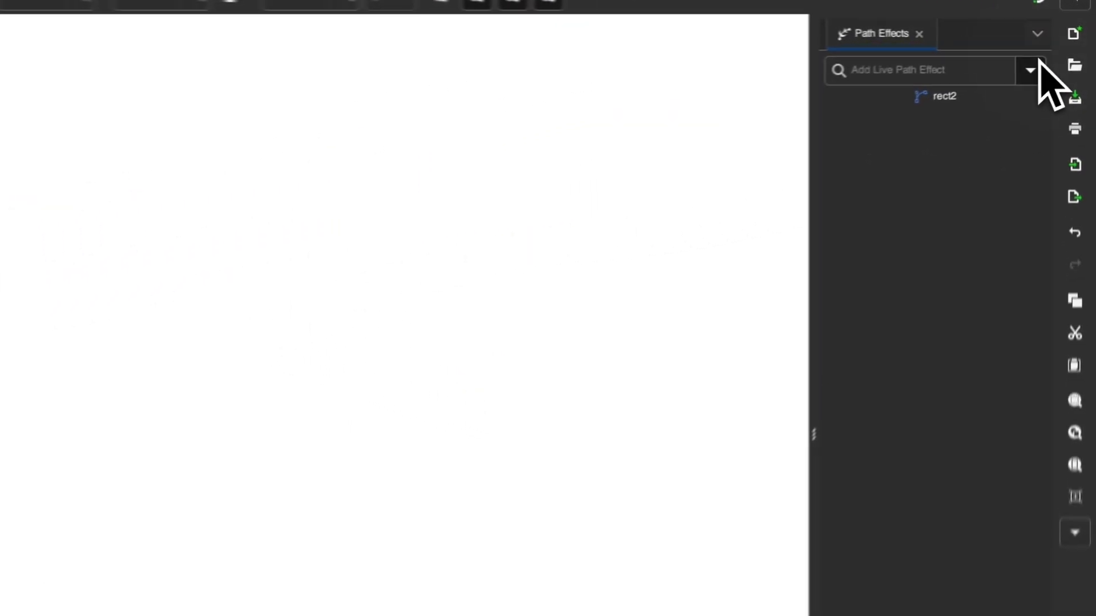
click(1036, 65)
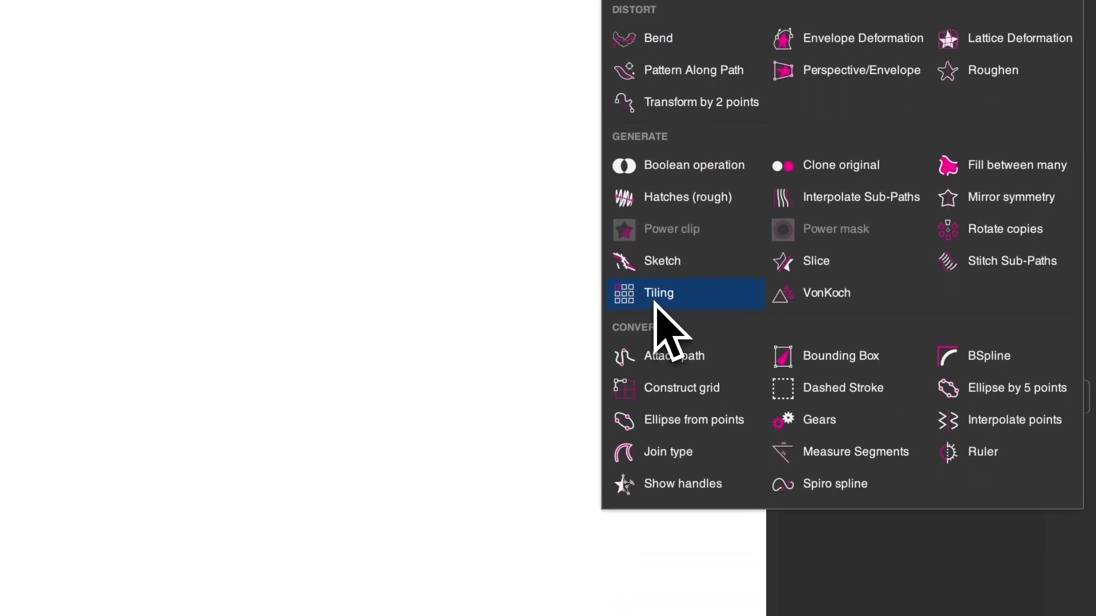
click(662, 312)
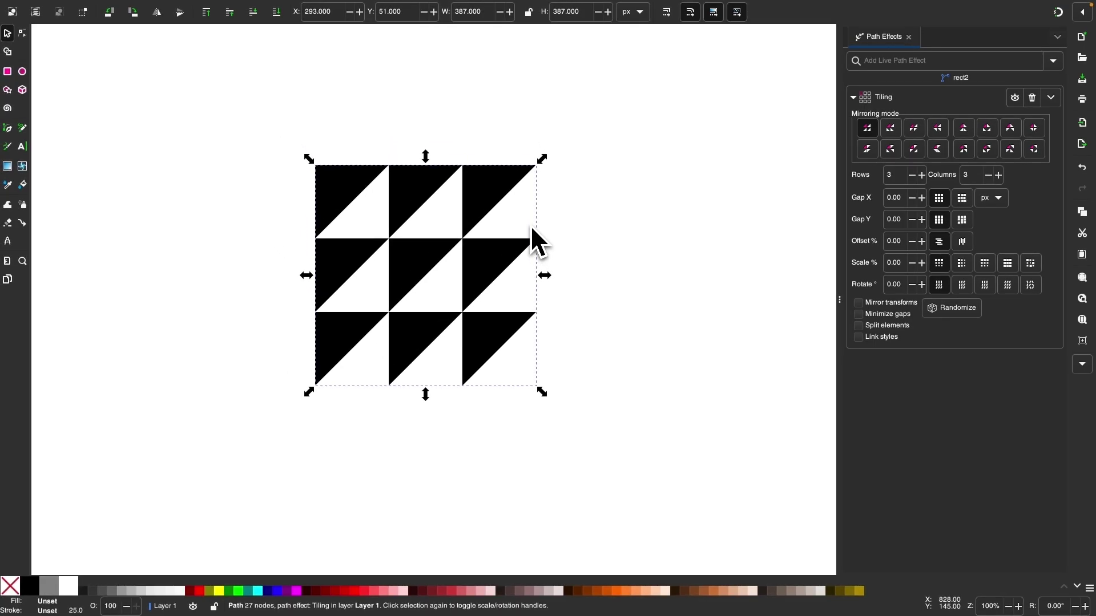
Set the Tiling effect to 6 rows and 6 columns
scroll(531, 227, down, 1)
scroll(531, 227, right, 1)
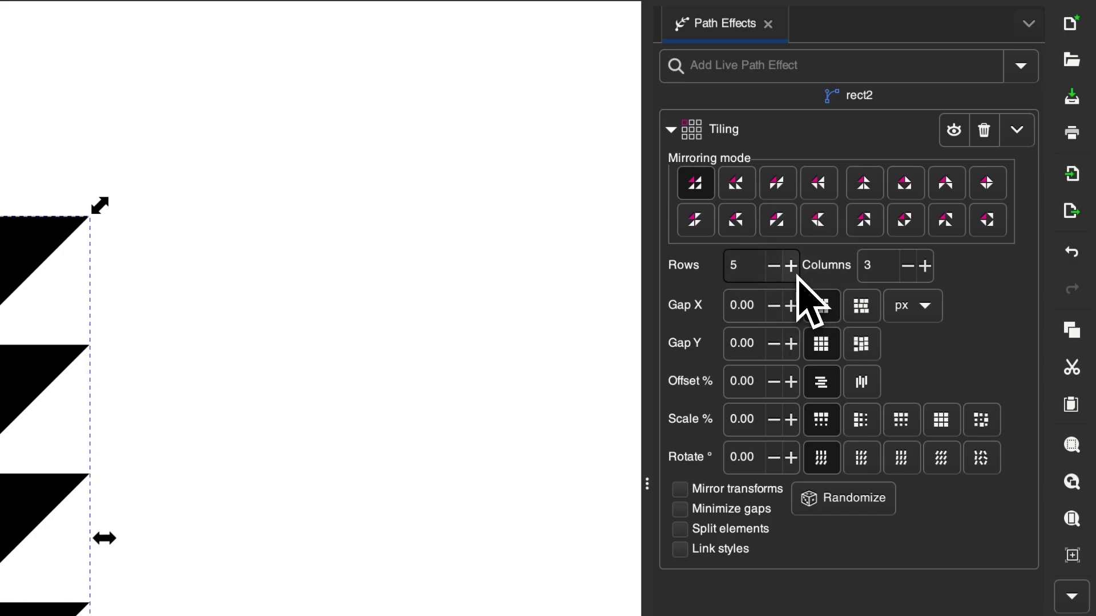
triple_click(797, 275)
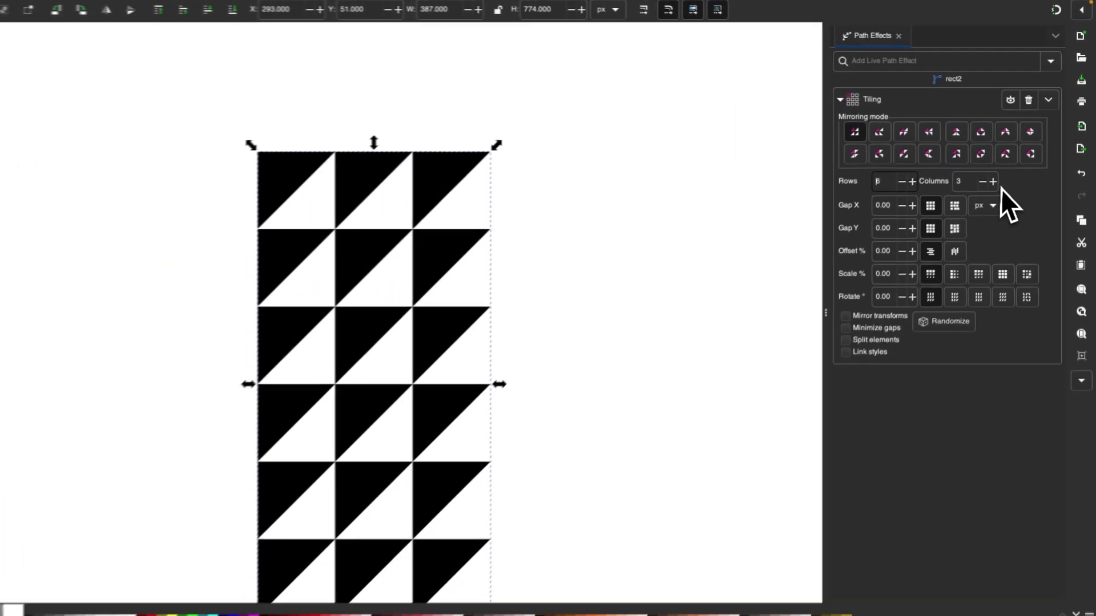
click(994, 182)
click(993, 182)
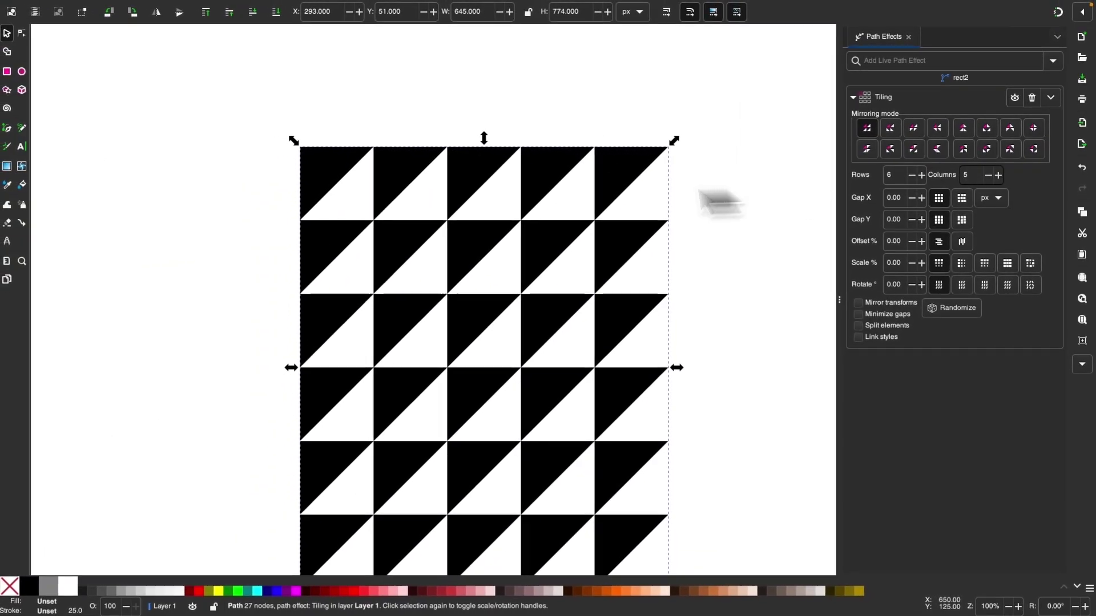
scroll(506, 190, down, 2)
scroll(506, 190, down, 1)
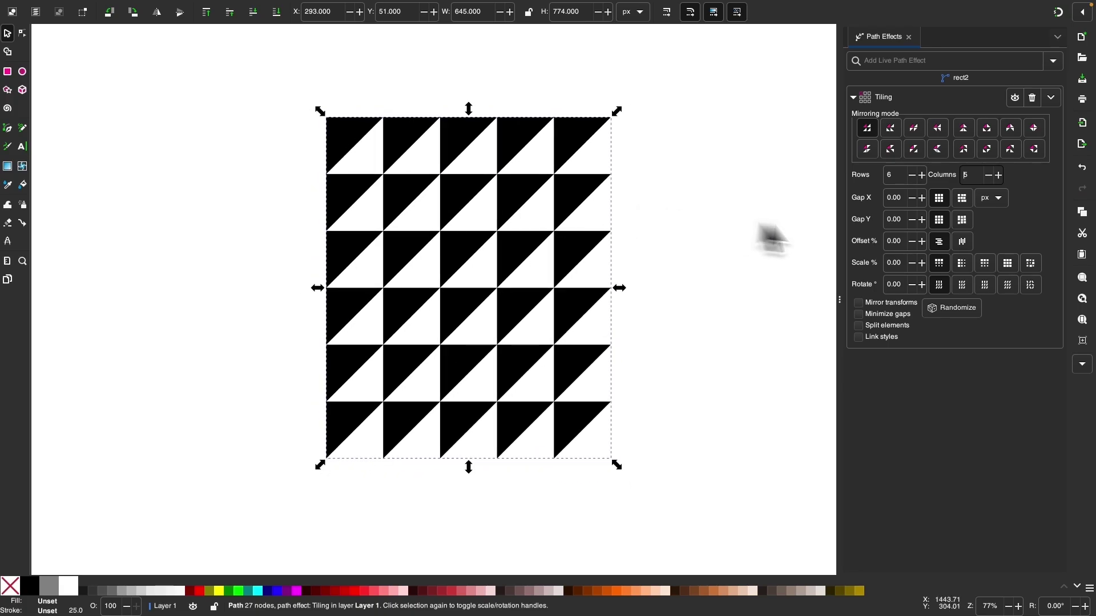
click(999, 176)
scroll(644, 225, down, 1)
scroll(645, 225, right, 1)
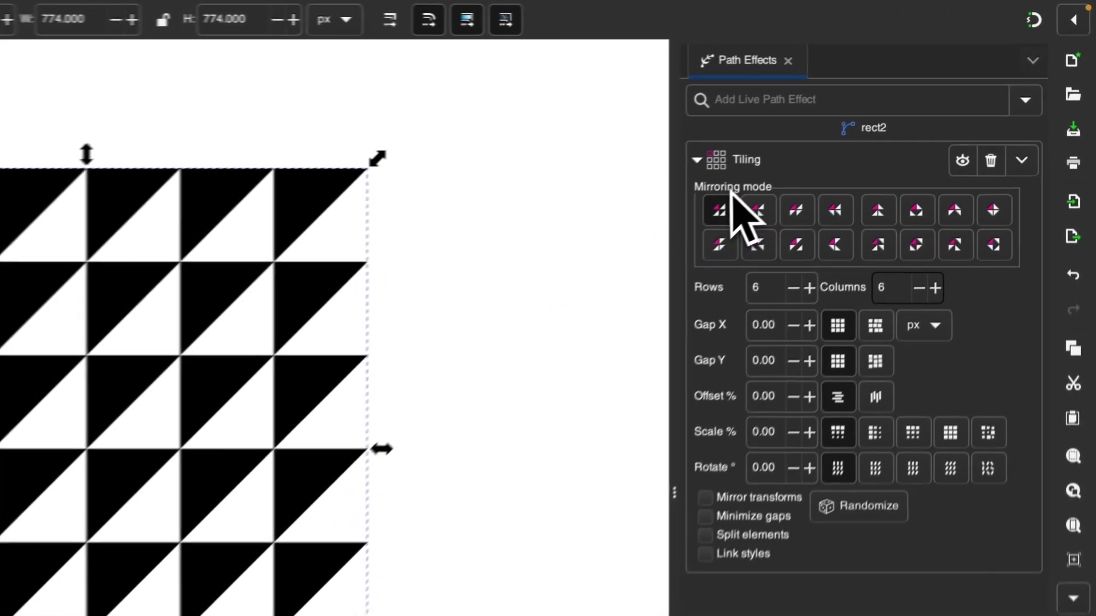
Try the Tiling effect's alternative mirroring modes one after another on the triangle grid
click(753, 213)
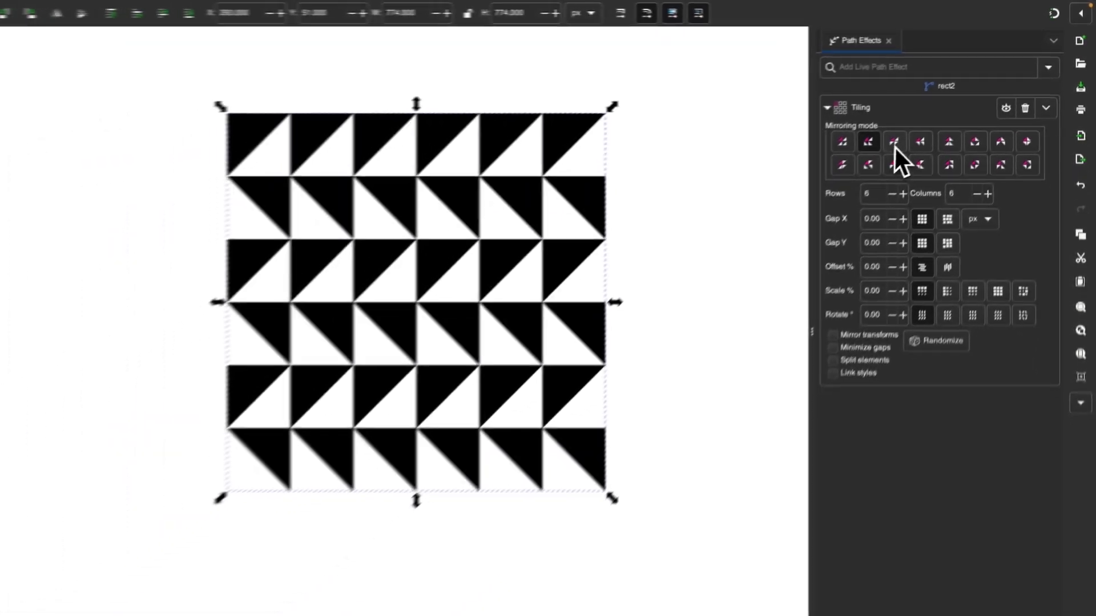
click(779, 227)
click(936, 131)
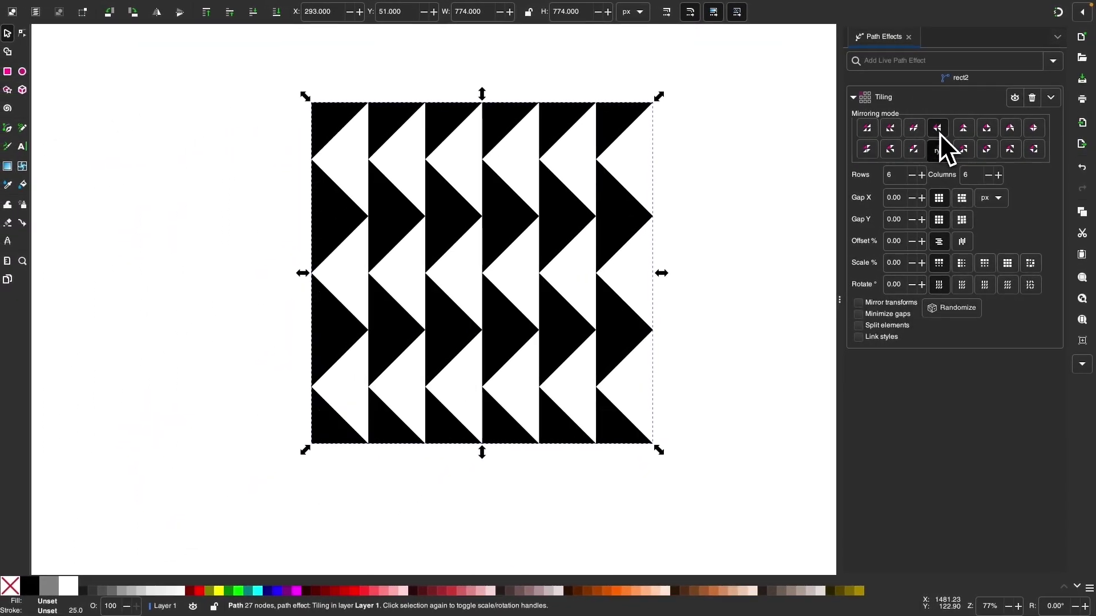
click(958, 133)
click(986, 131)
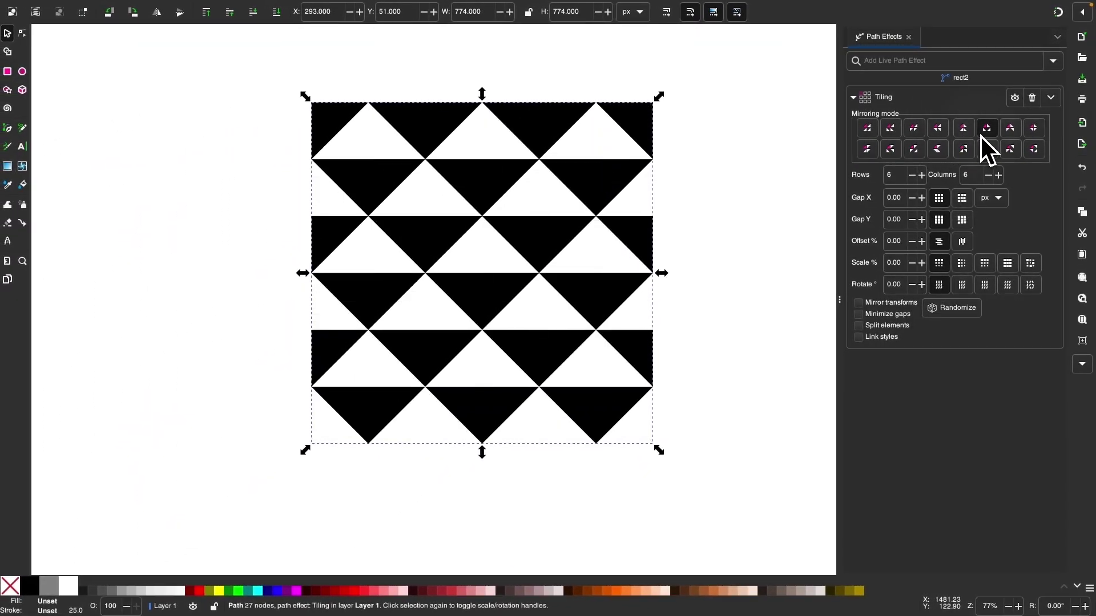
click(1010, 130)
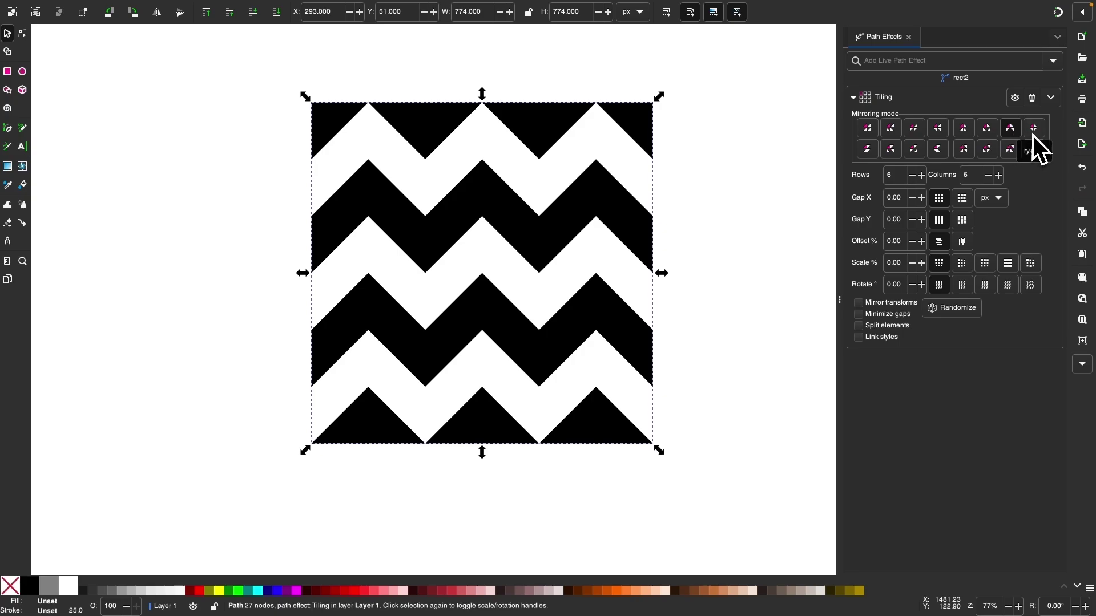
click(1036, 134)
click(871, 155)
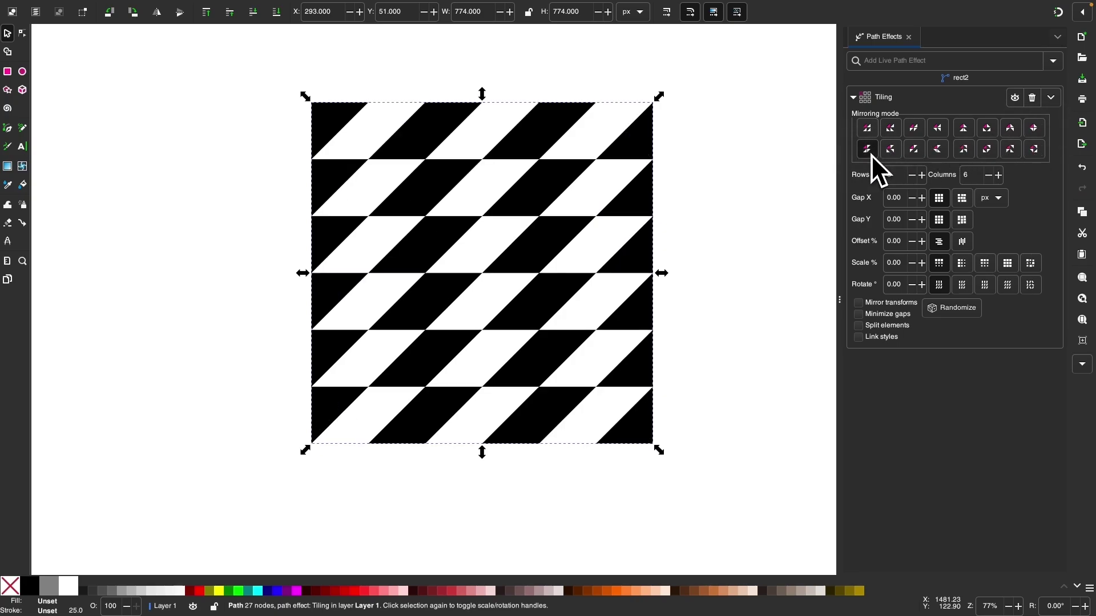
click(891, 151)
click(908, 155)
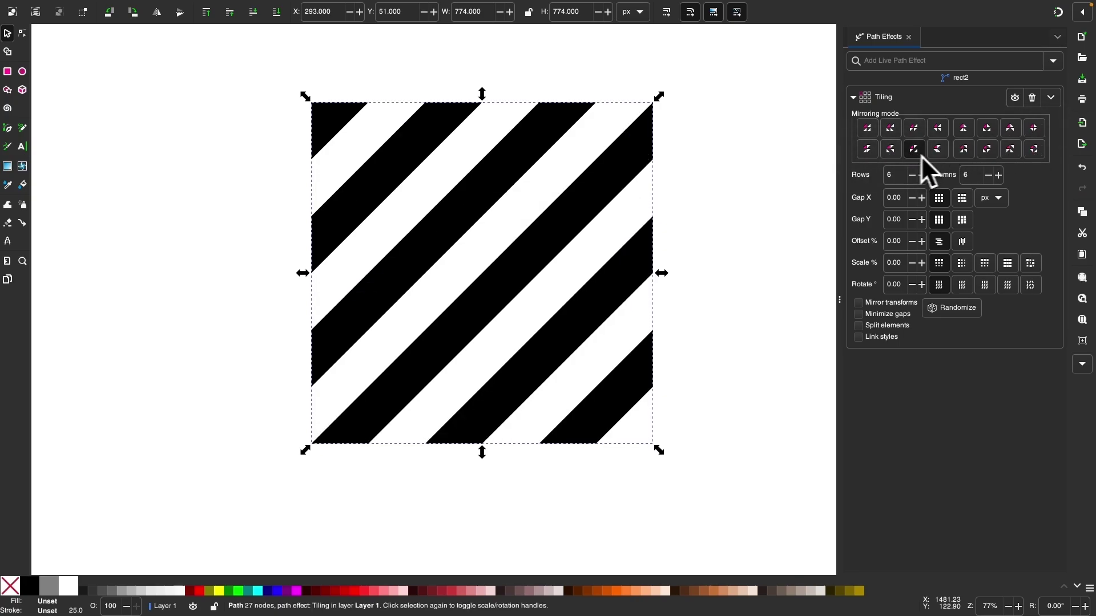
click(941, 153)
click(964, 149)
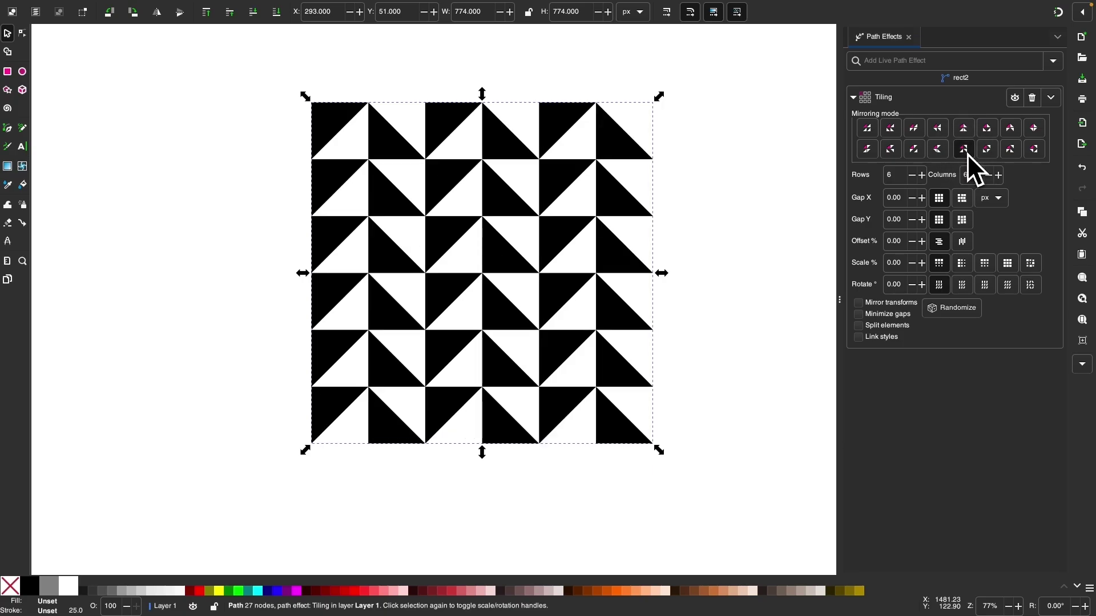
click(986, 152)
click(1011, 152)
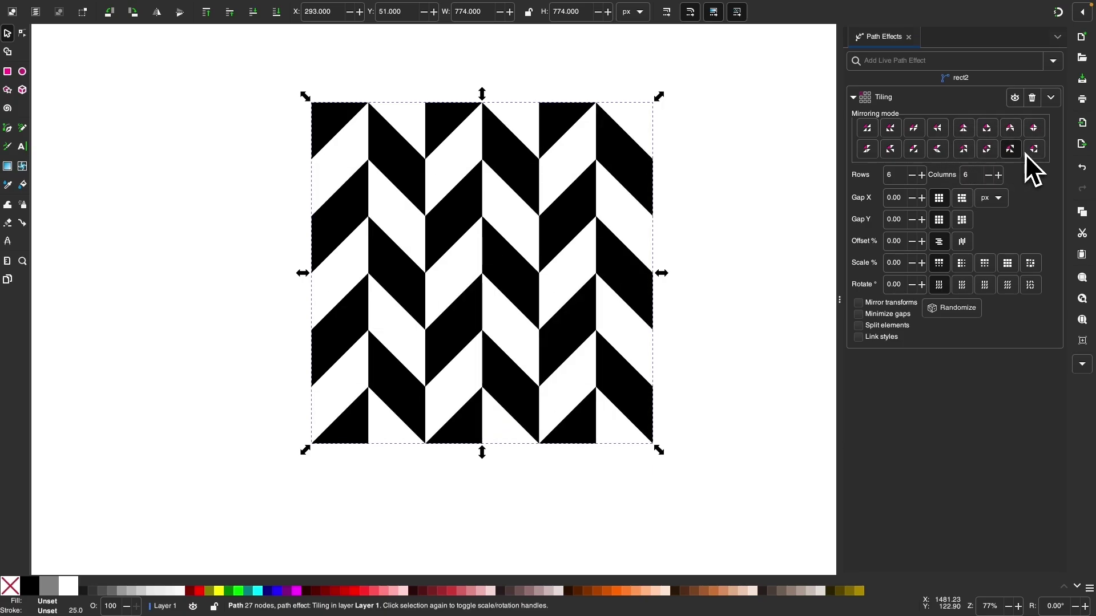
click(1034, 150)
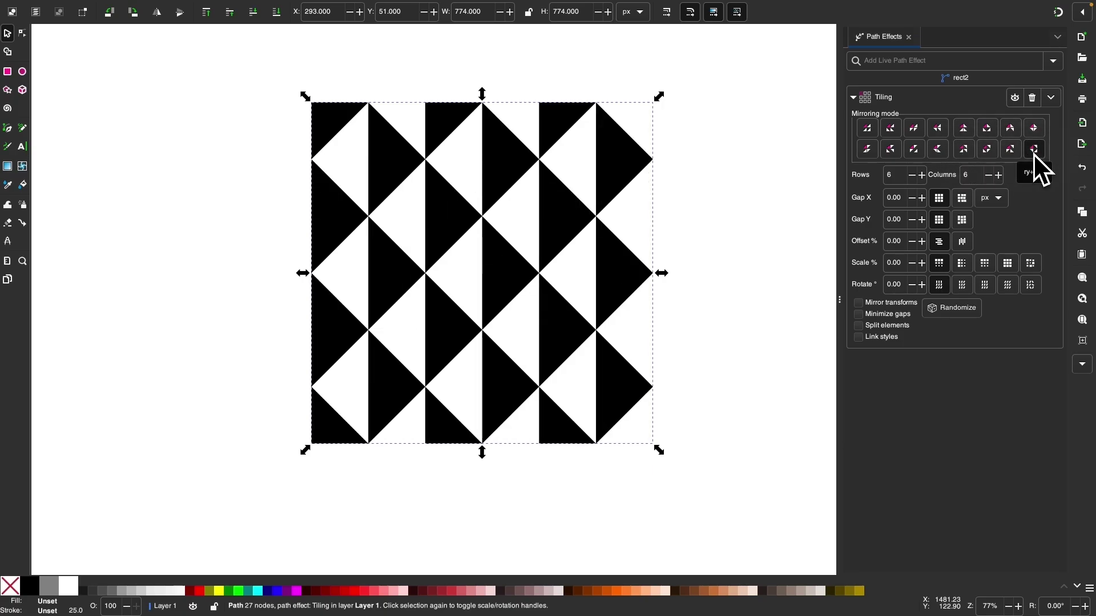
click(987, 130)
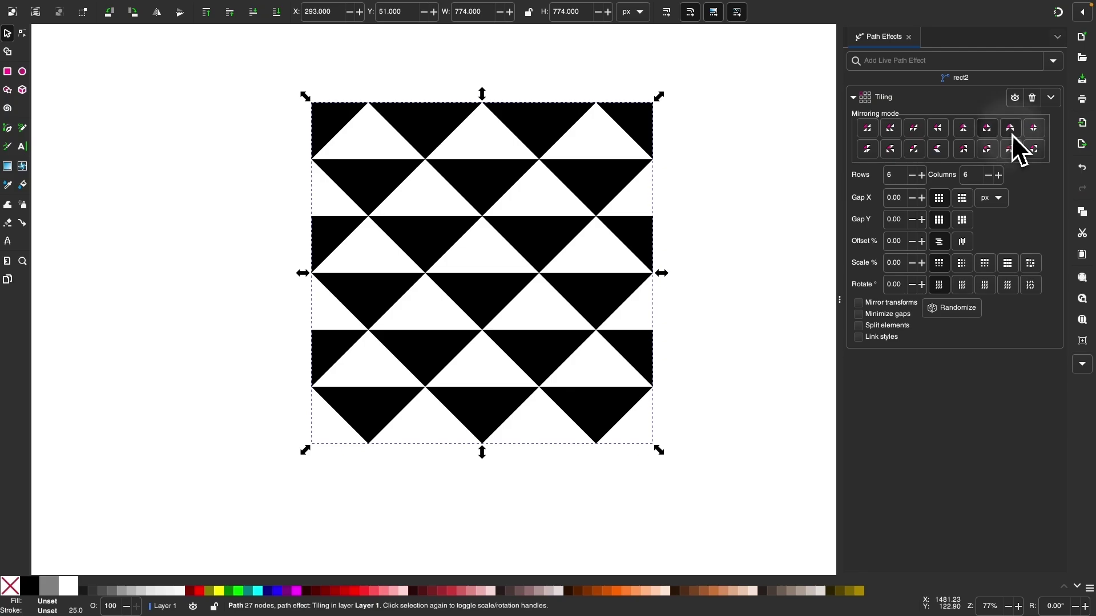
Set the tiling's mirroring mode to the horizontal zigzag arrangement and move the tiled object to about X 262, Y 49 px
click(1011, 131)
scroll(433, 223, up, 2)
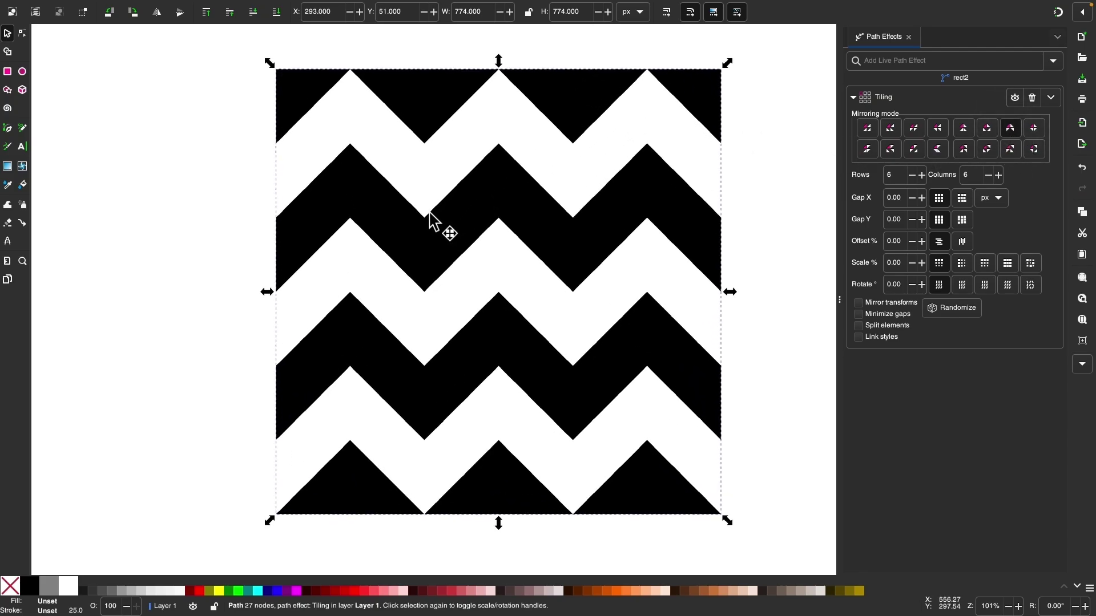
scroll(434, 222, down, 1)
drag(445, 224, 426, 212)
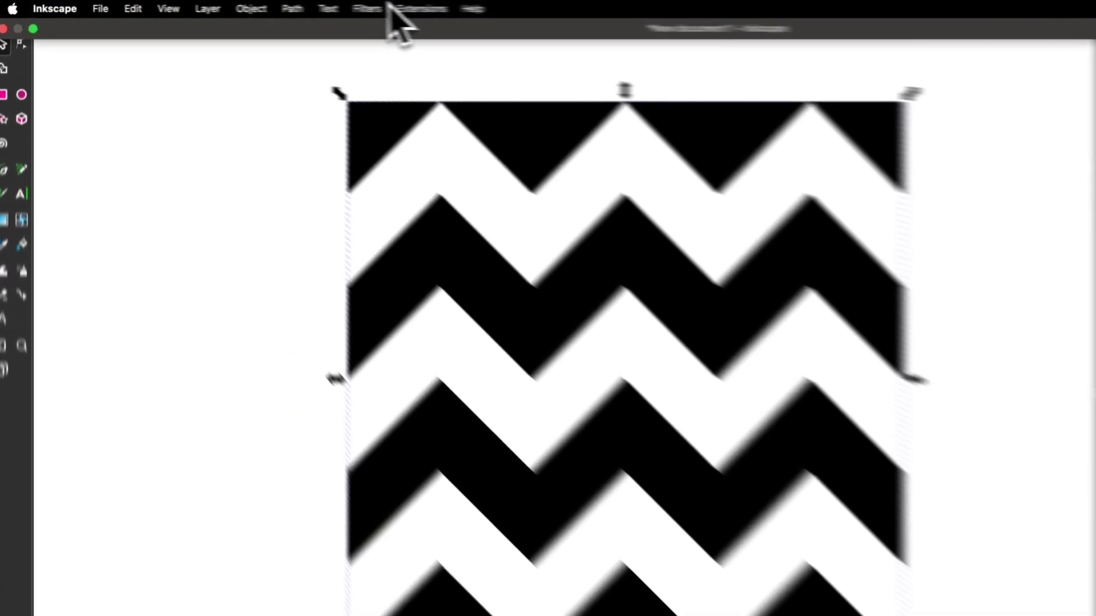
Convert the zigzag tiling into a pattern fill with Objects to Pattern
click(251, 8)
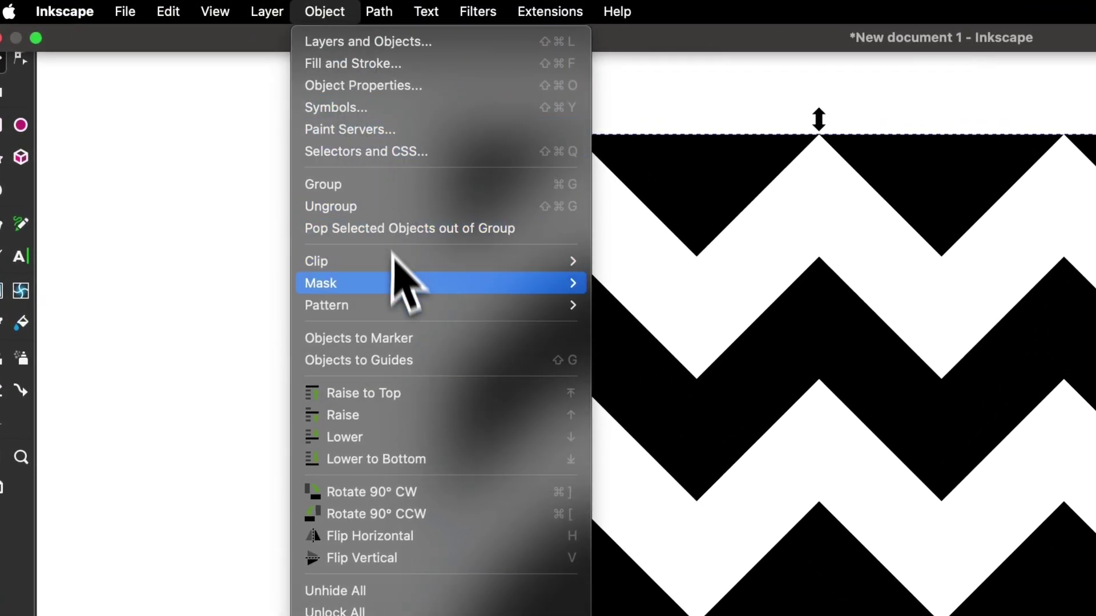
mouse_move(394, 307)
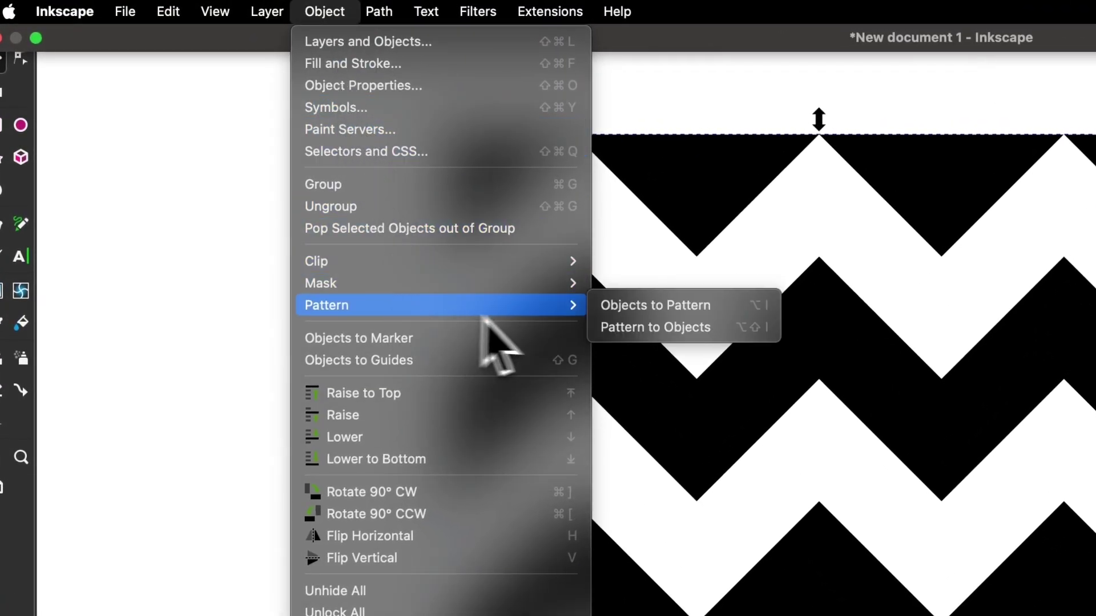
click(630, 307)
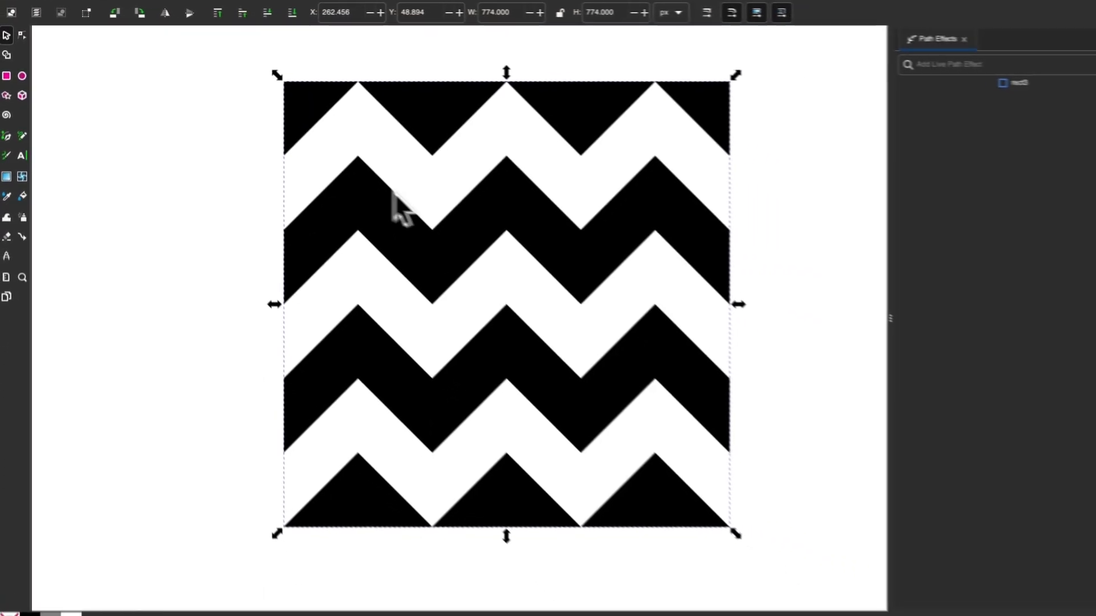
Scale the square's zigzag pattern fill down uniformly to about a quarter of its size, and rotate the pattern
click(22, 35)
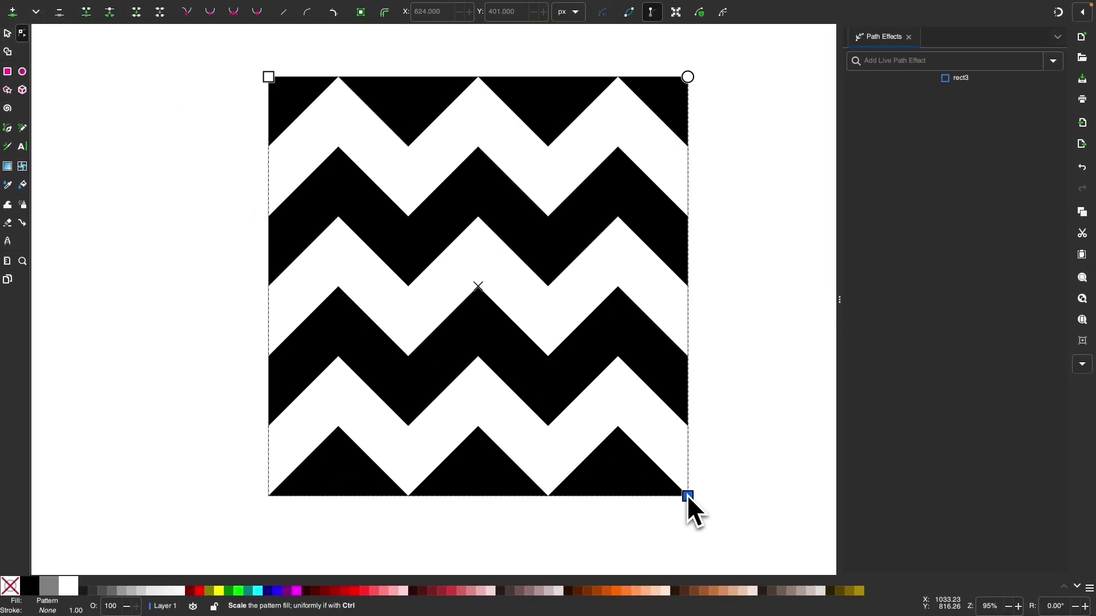
drag(688, 496, 364, 173)
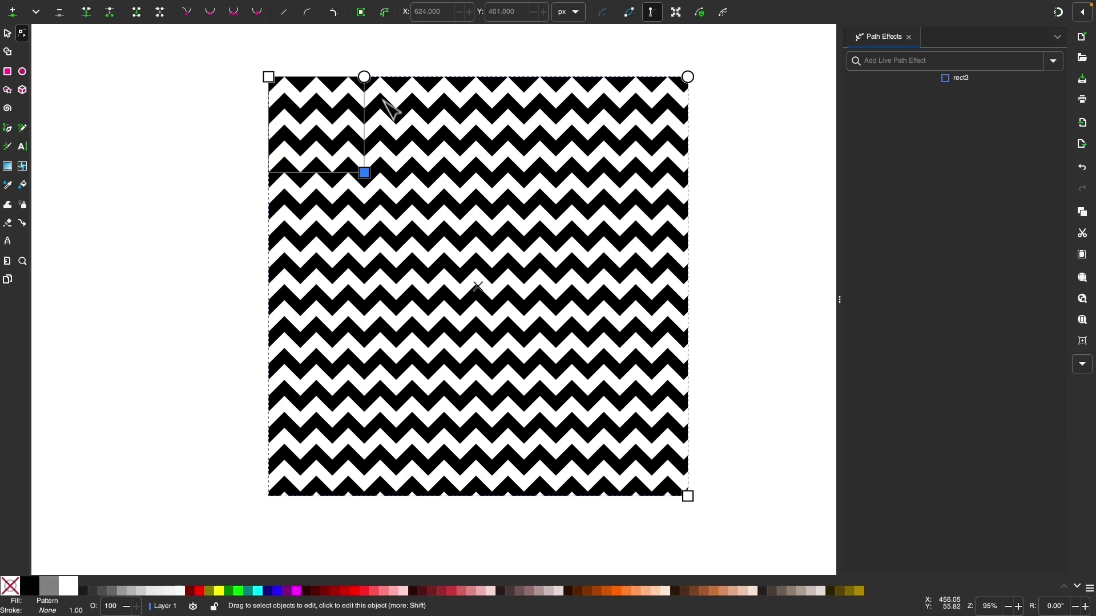
drag(368, 79, 393, 142)
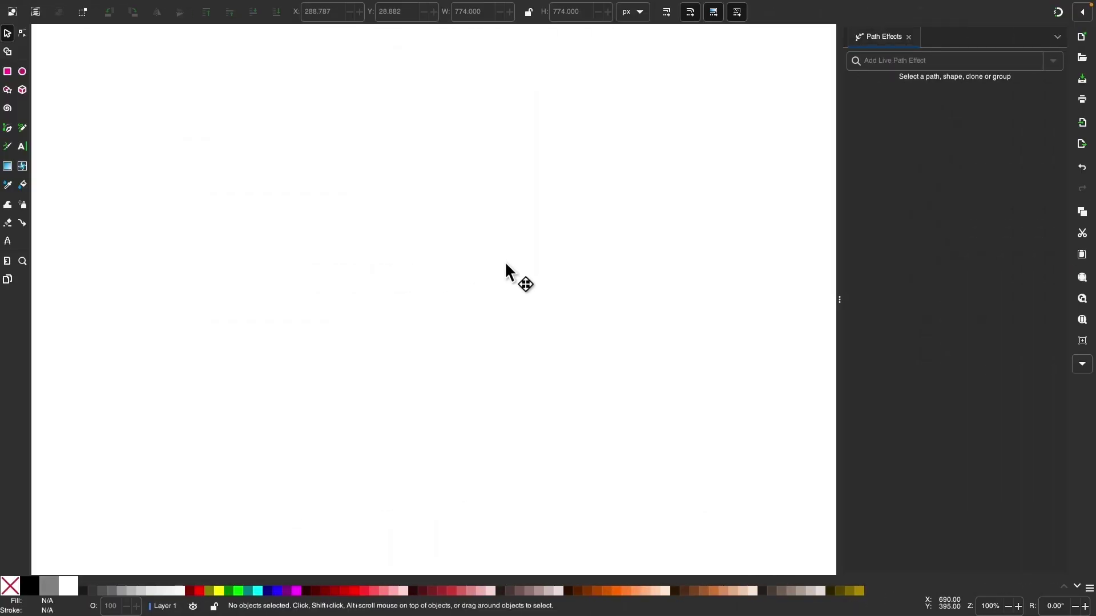
Draw a black circle with a radius of about 151 px near the page's centre and convert it to a path
click(23, 72)
drag(322, 146, 526, 321)
scroll(342, 286, up, 3)
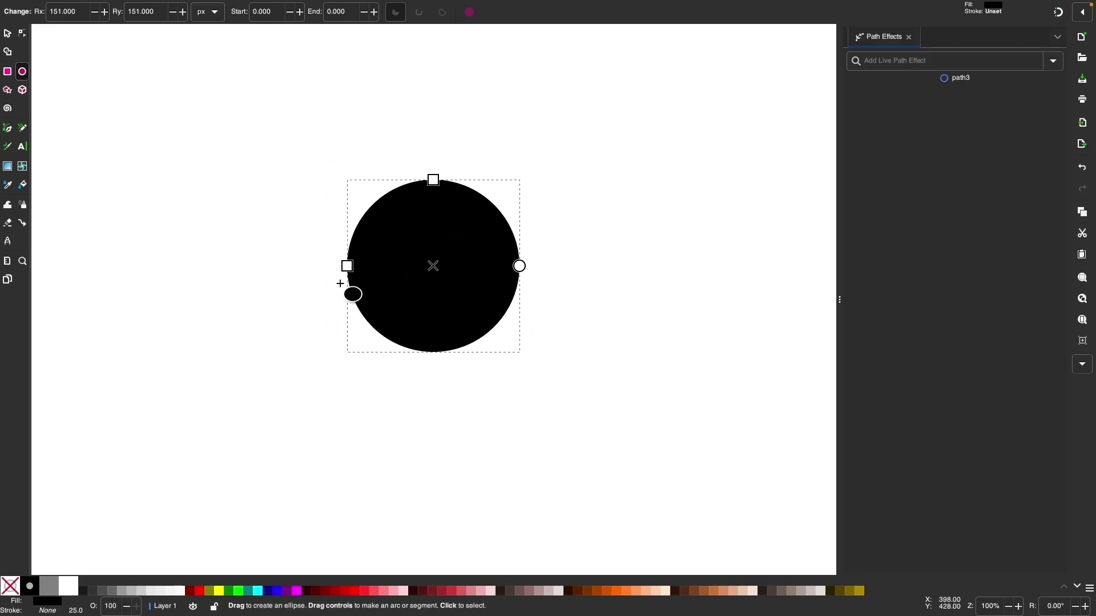
scroll(342, 286, up, 3)
click(235, 11)
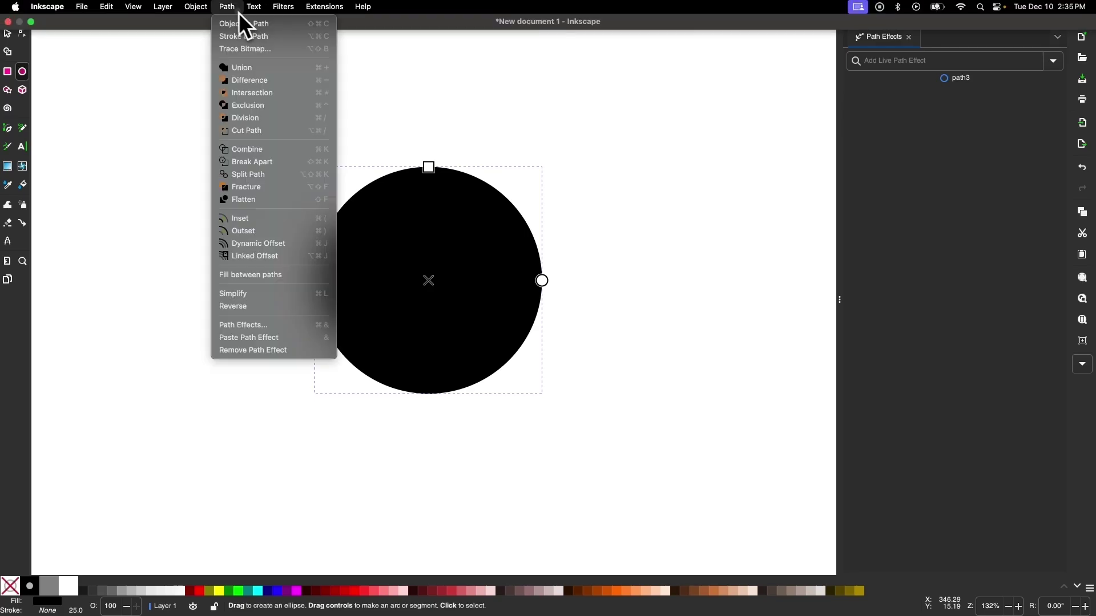
click(238, 23)
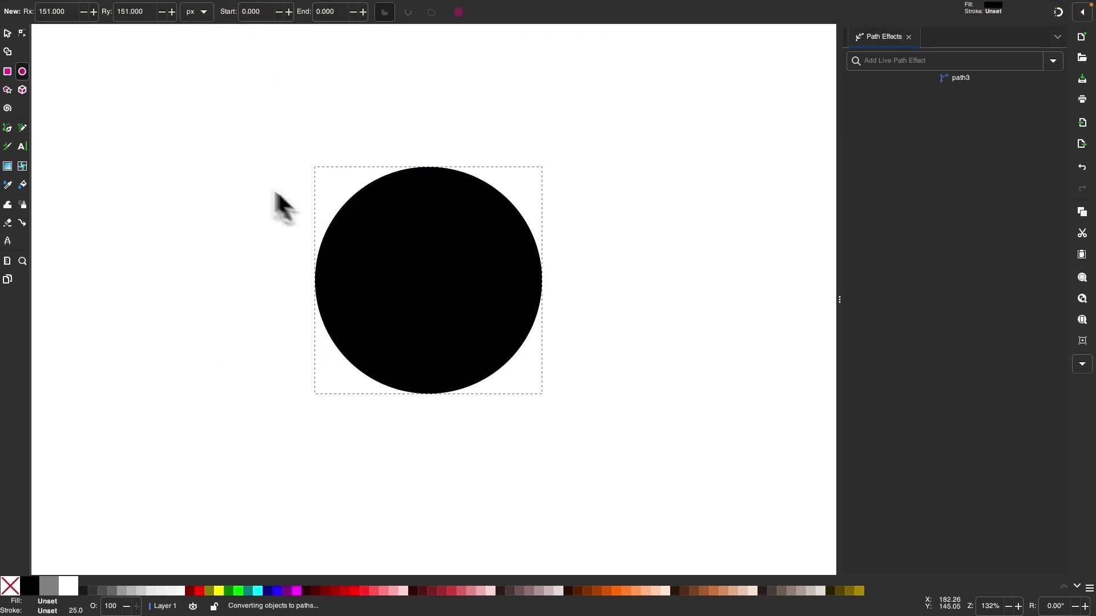
Make all four nodes of the circle path corner nodes
click(22, 33)
drag(663, 463, 228, 120)
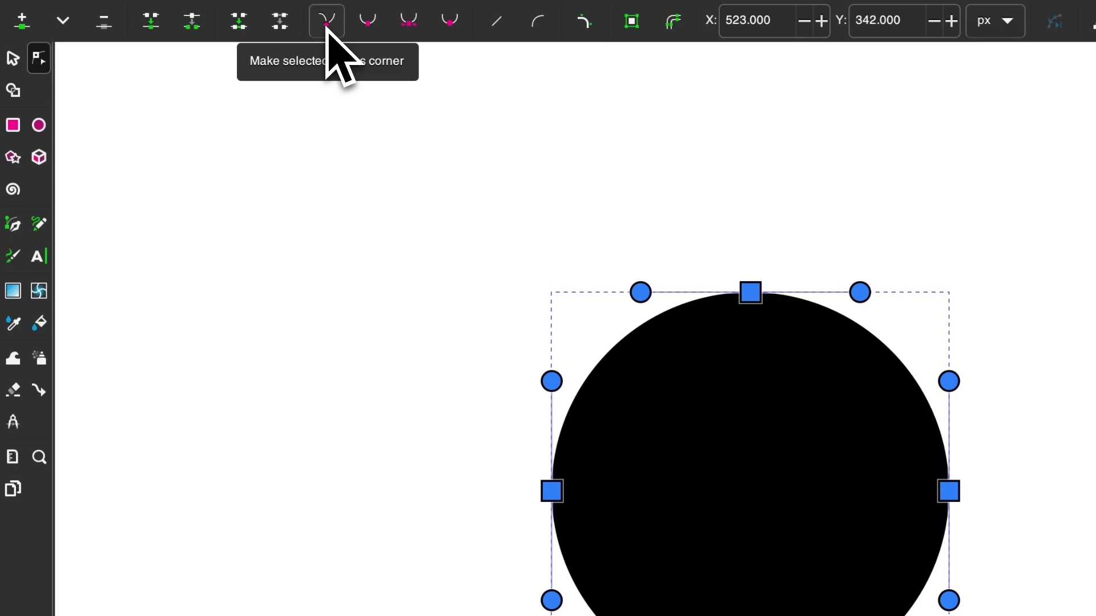
click(327, 21)
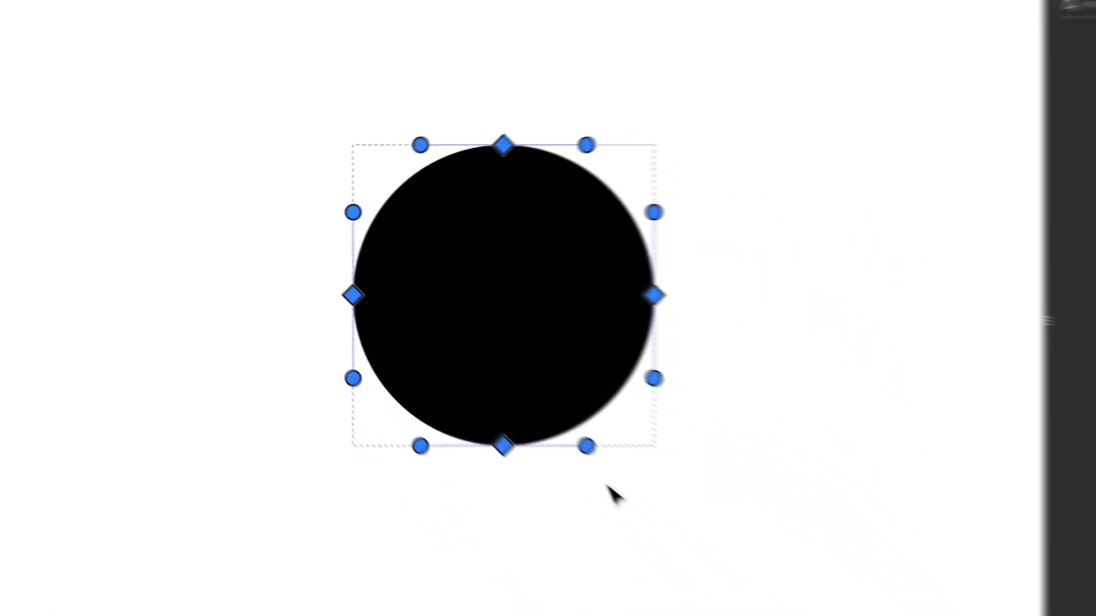
Turn the circle into its upper half by deleting the bottom node and retracting the two lower handles of the side nodes
drag(397, 373, 393, 372)
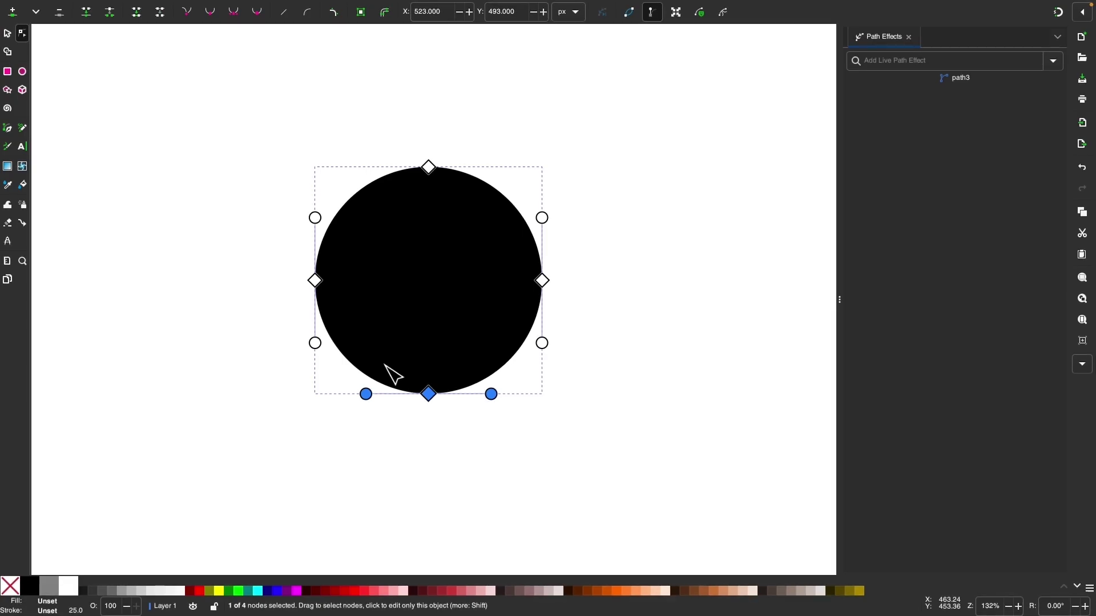
key(BackSpace)
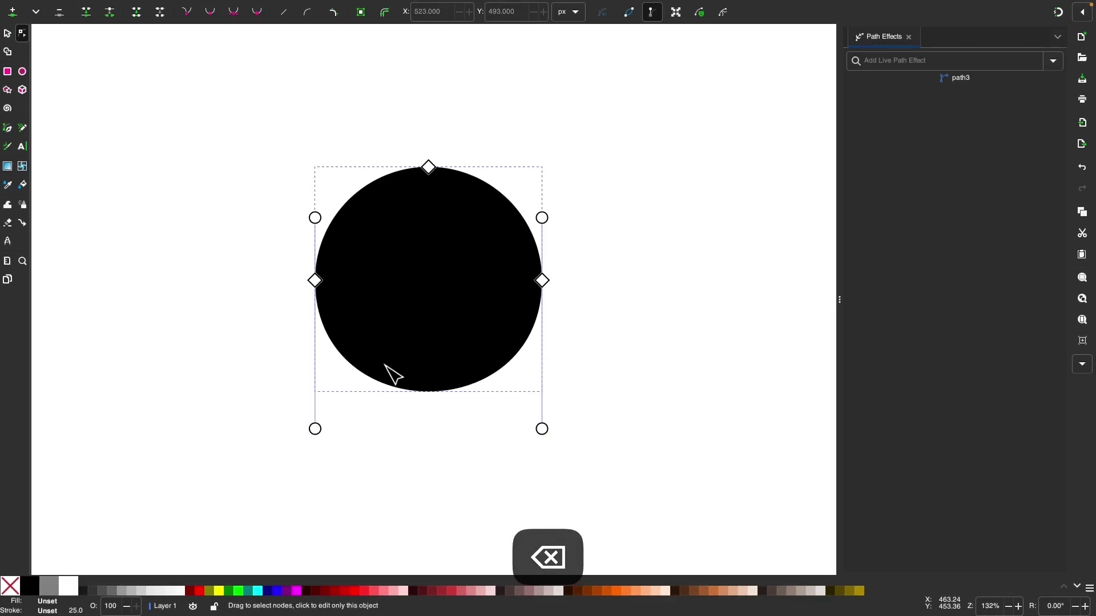
ctrl+click(315, 429)
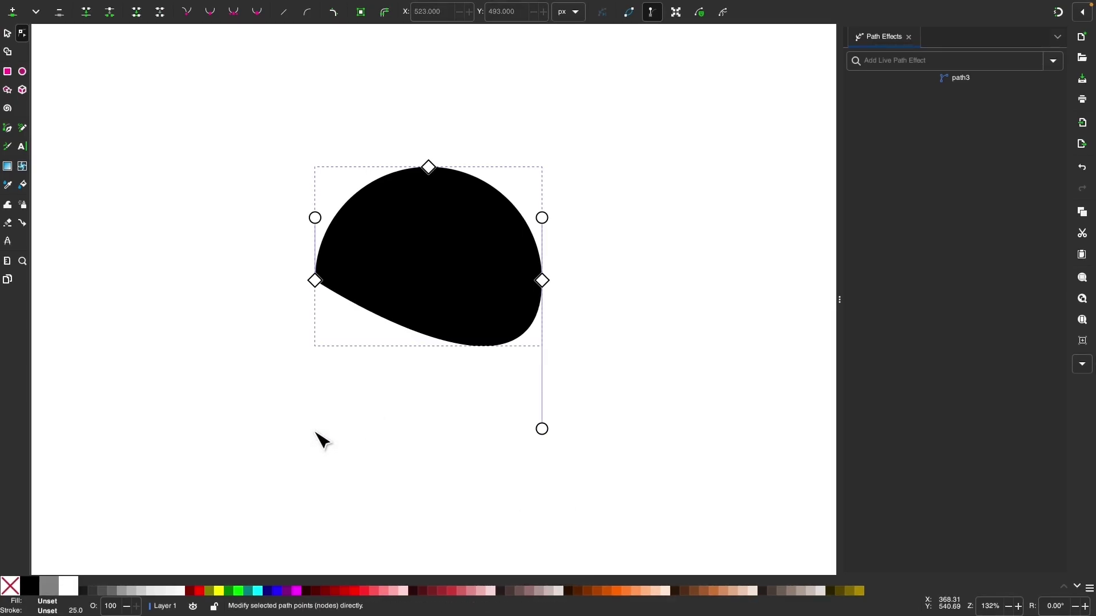
ctrl+click(542, 429)
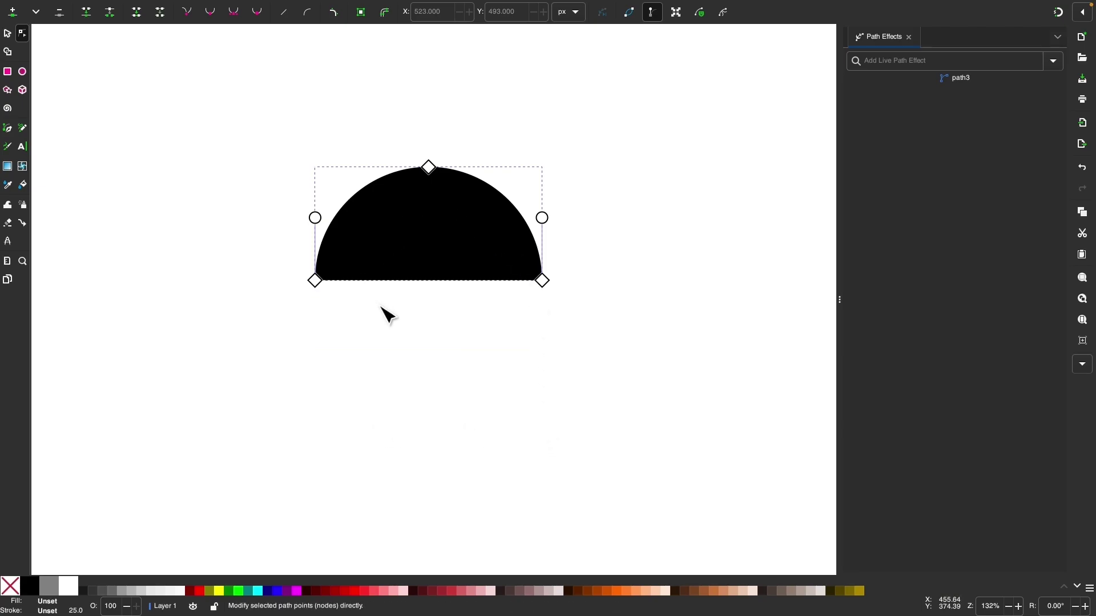
Reduce the half circle to its upper-left quarter using a new midpoint node on the flat edge, removing the right node and the top node's right handle
drag(654, 334, 269, 255)
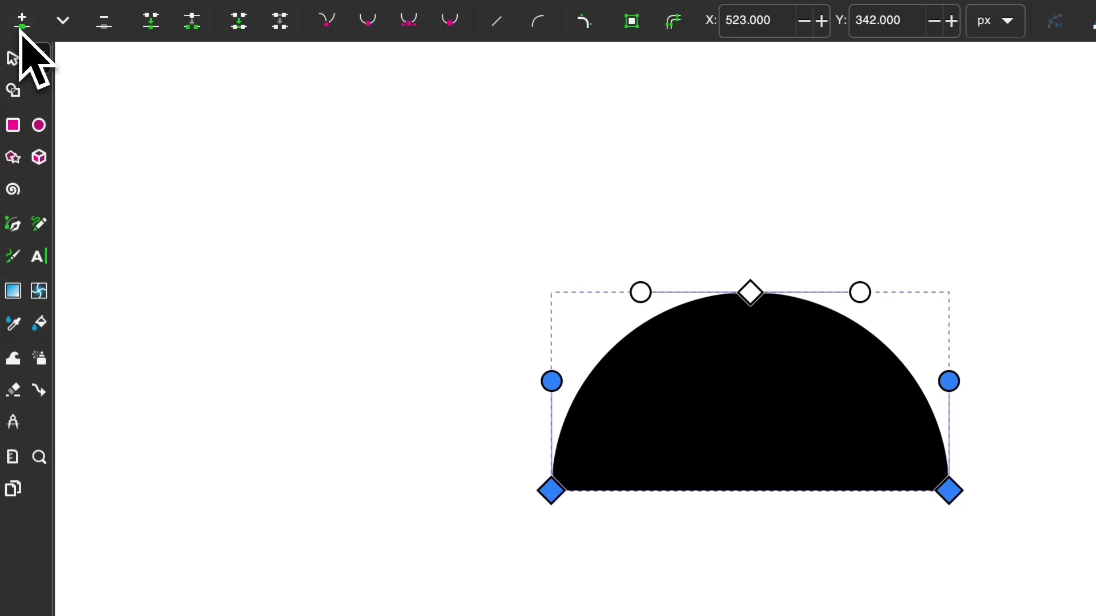
click(31, 34)
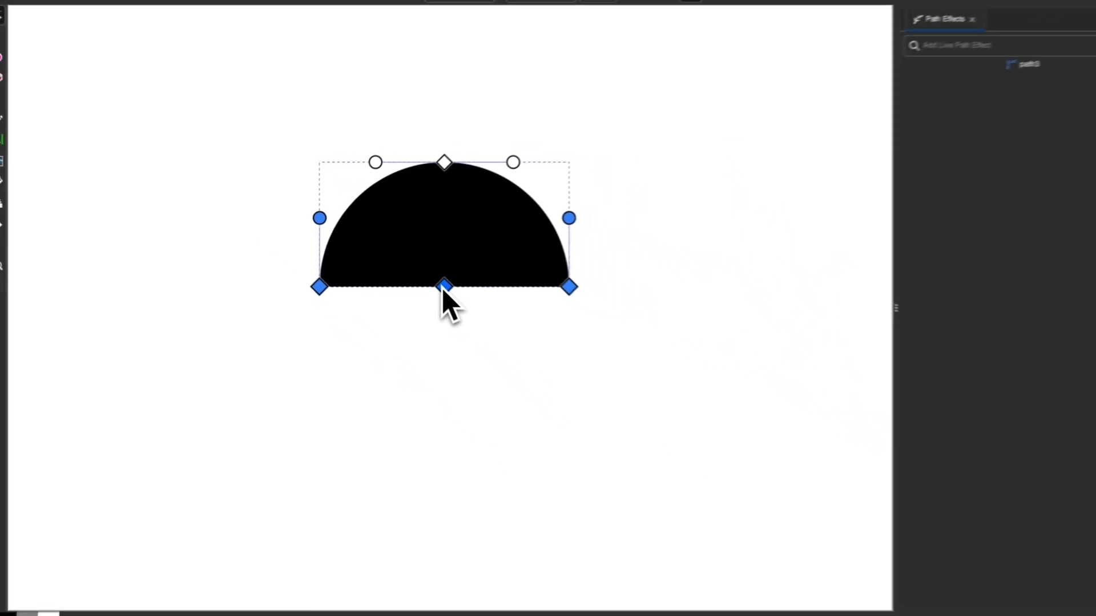
drag(701, 413, 502, 219)
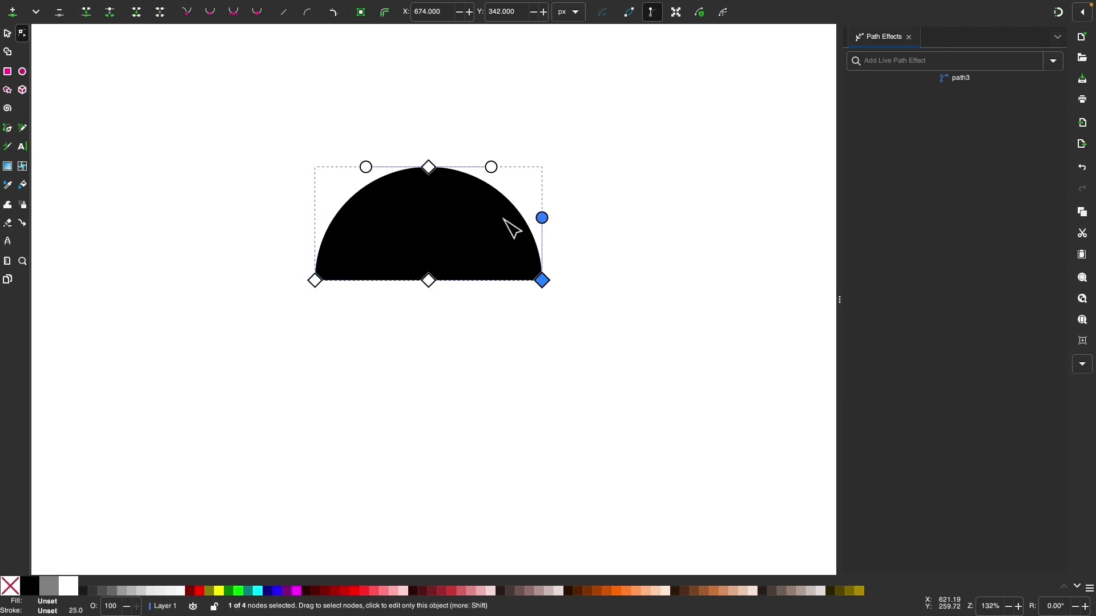
key(BackSpace)
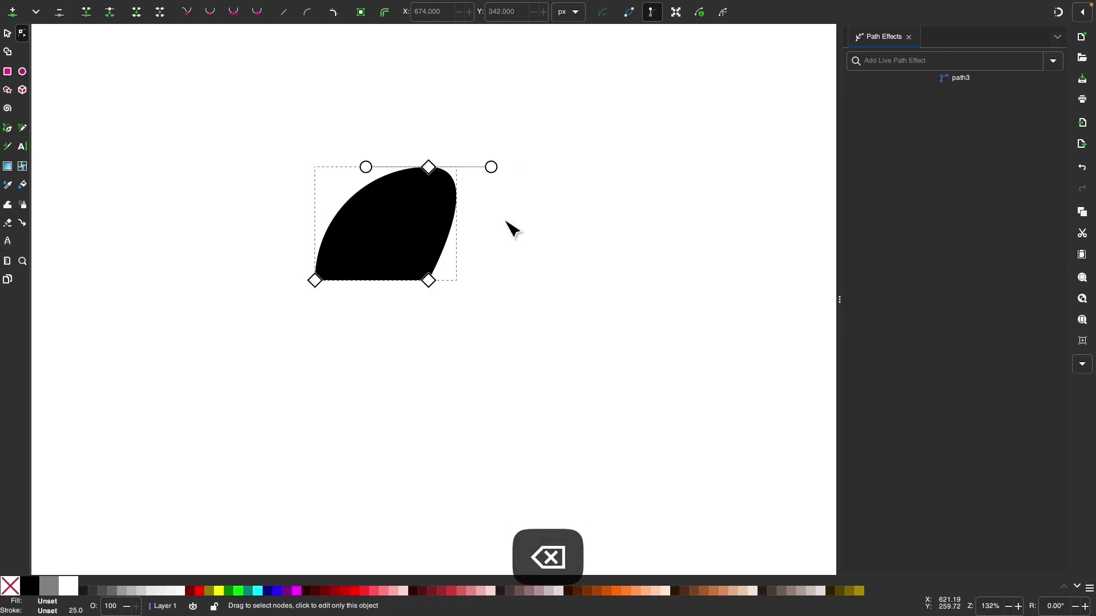
ctrl+click(497, 167)
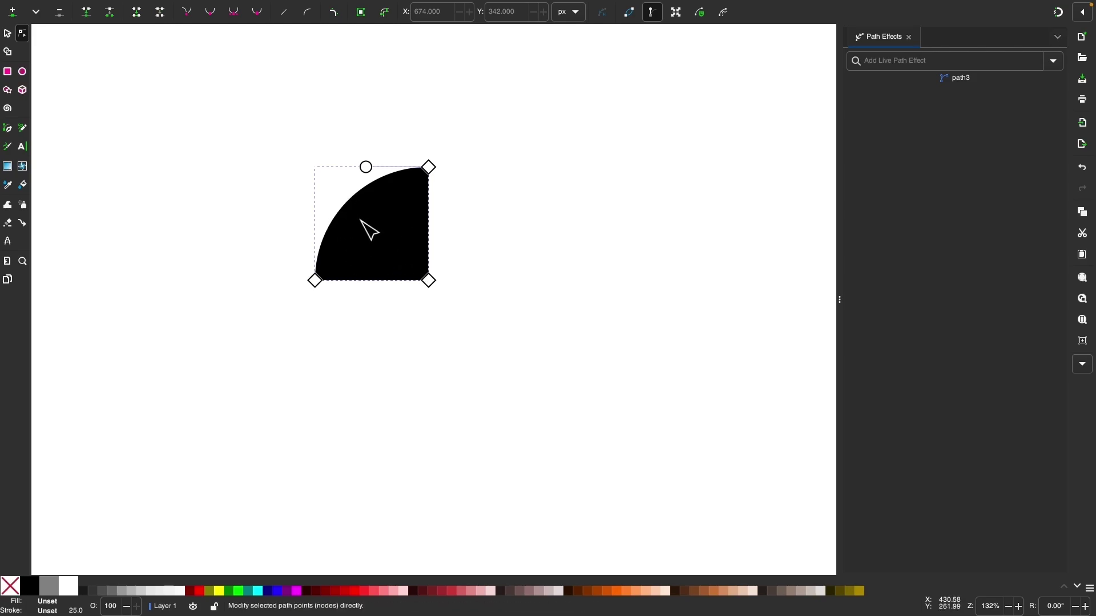
Scale the quarter circle down to about 80 px square and move it to about X 291, Y 104 px
click(12, 38)
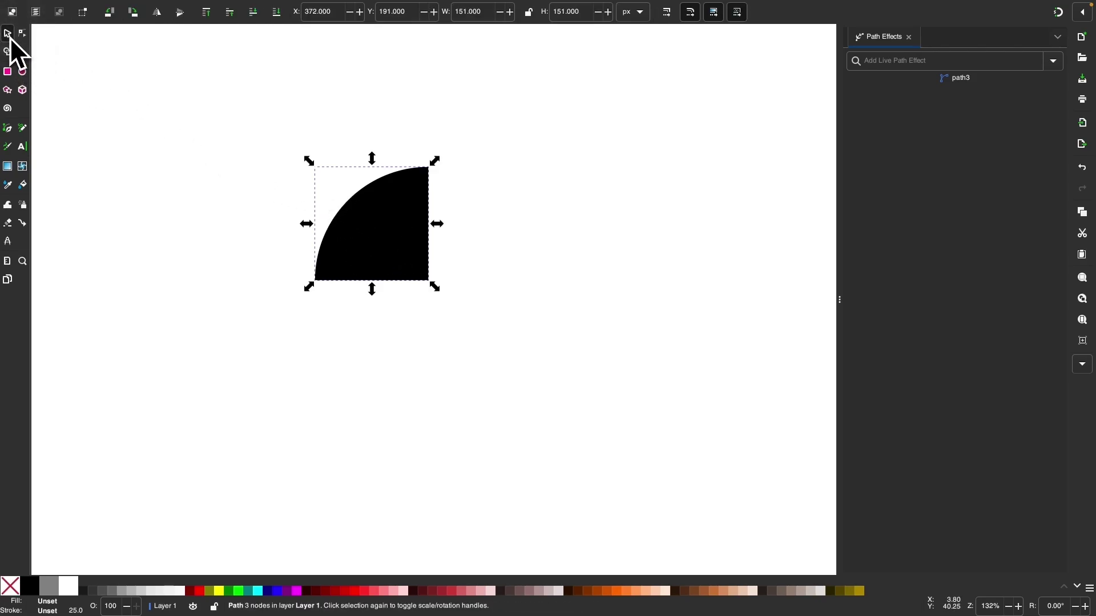
drag(367, 240, 324, 204)
drag(353, 241, 292, 134)
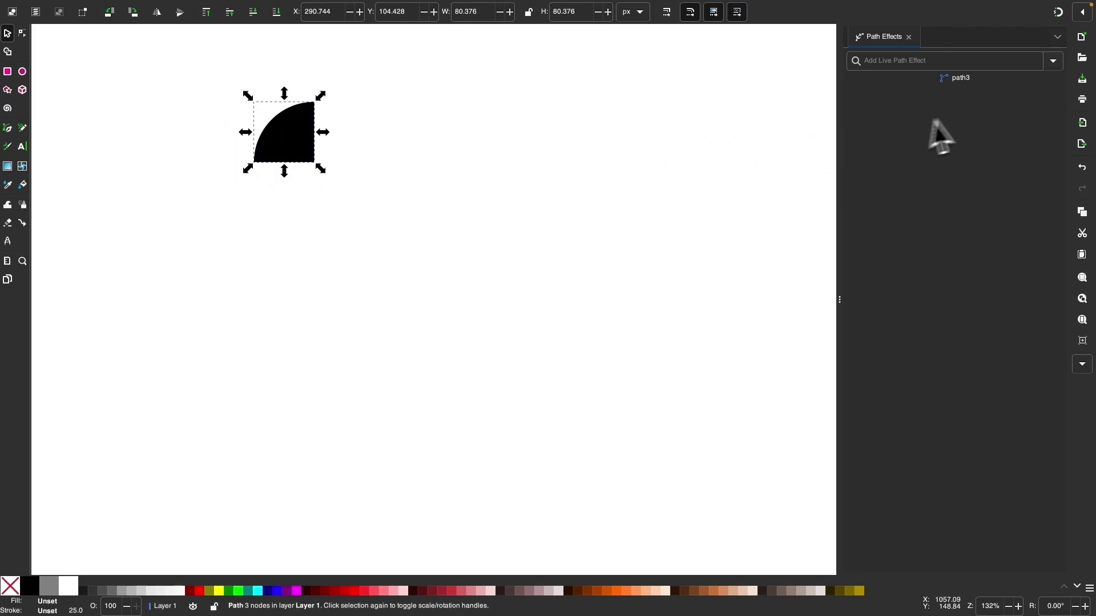
Apply the Tiling effect to the quarter circle with 6 rows, 5 columns and the mirroring mode that turns neighbouring pieces like a pinwheel
click(1050, 62)
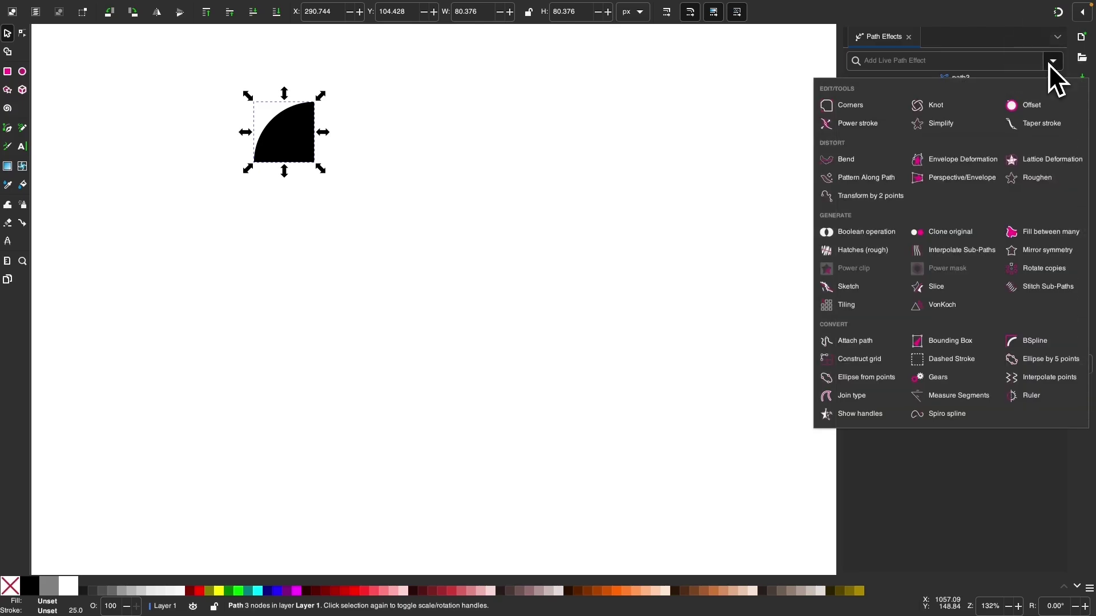
click(848, 305)
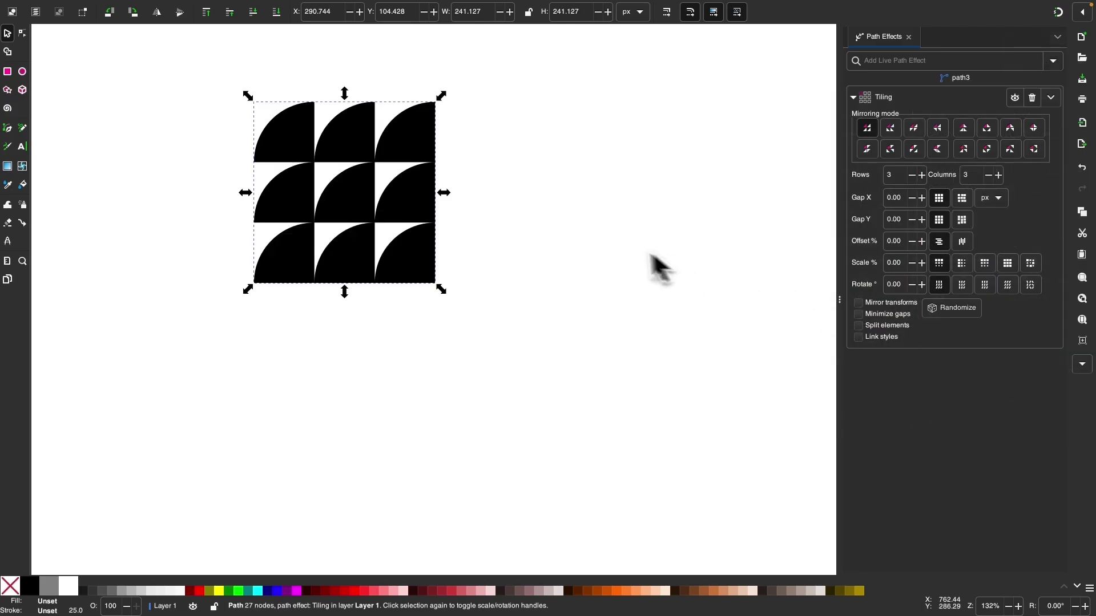
click(921, 176)
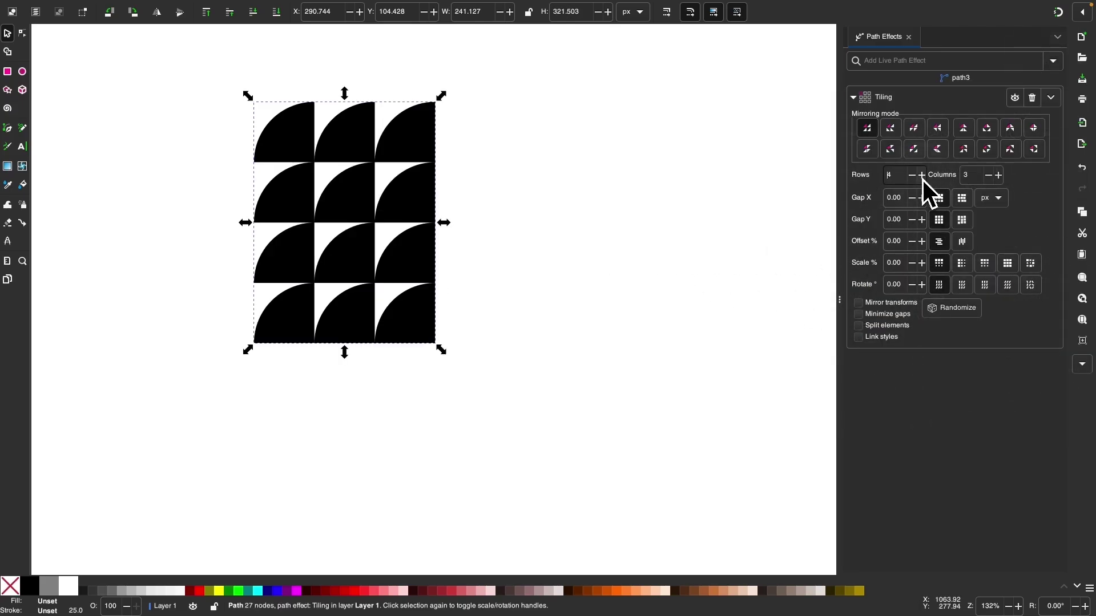
click(921, 176)
click(921, 177)
click(998, 175)
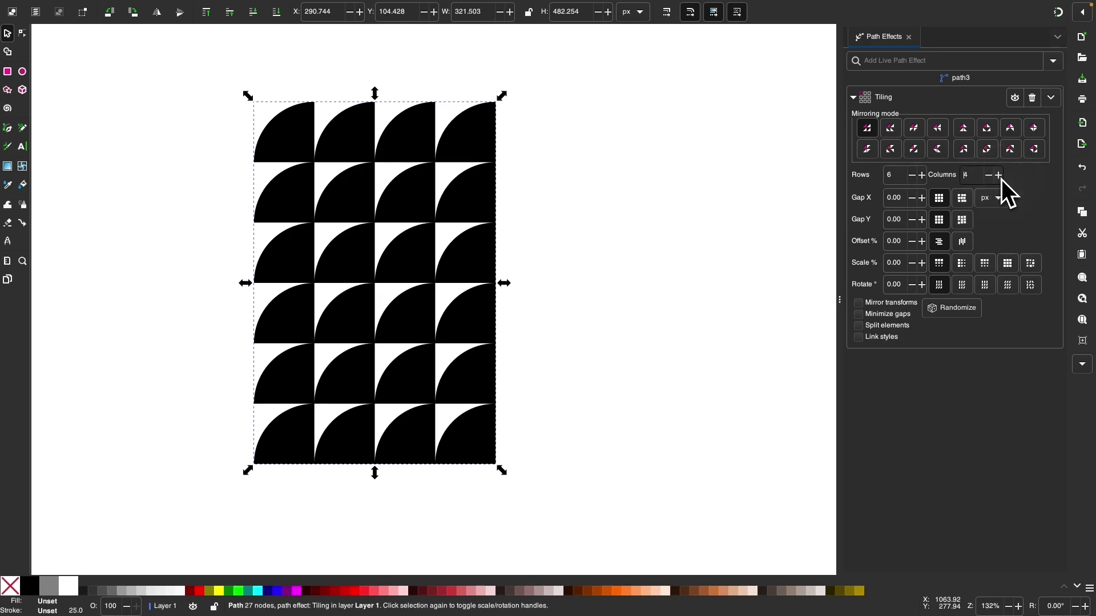
click(998, 176)
scroll(735, 235, down, 1)
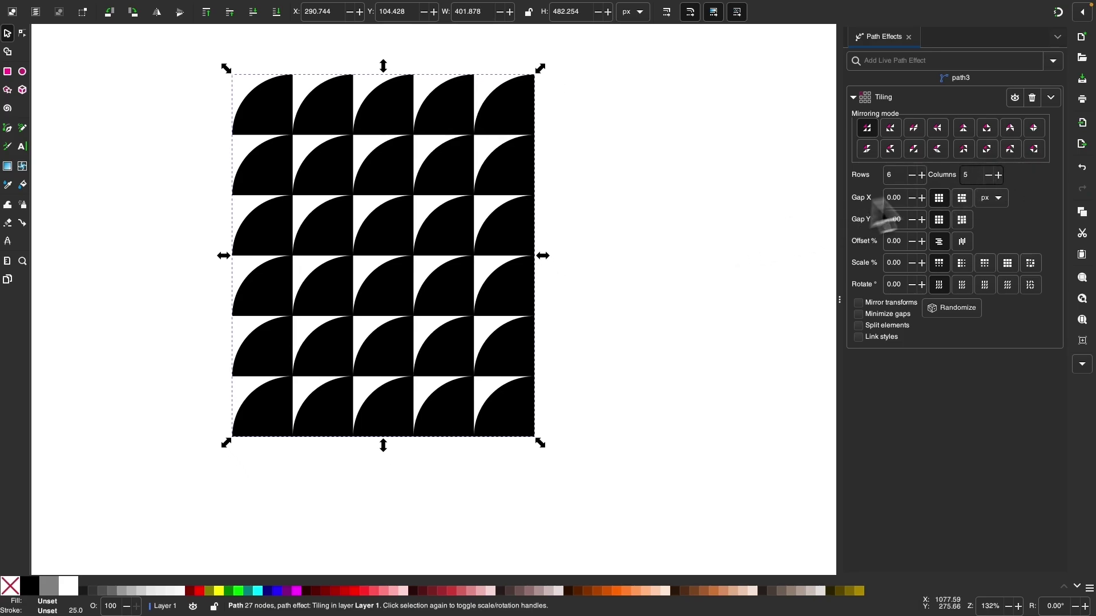
click(987, 150)
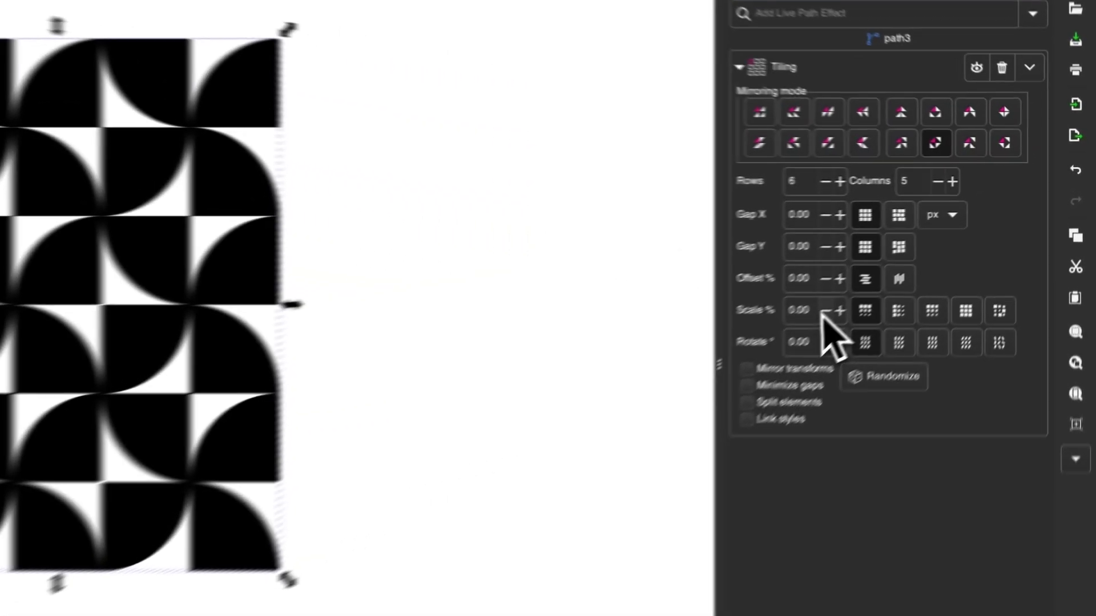
Set the tiling's scale to 10 %
click(800, 312)
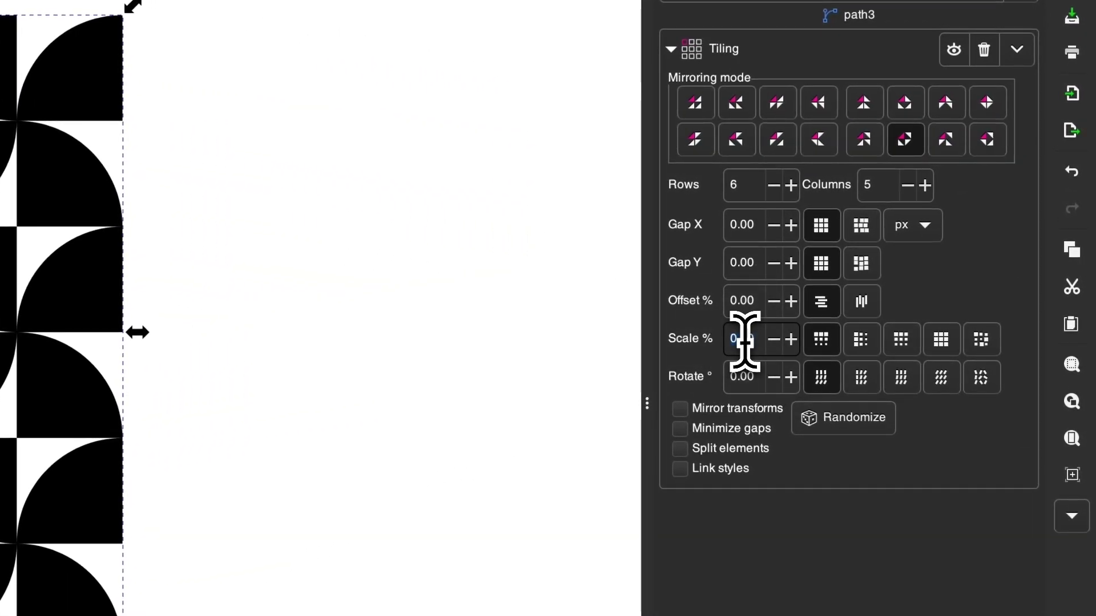
text(10)
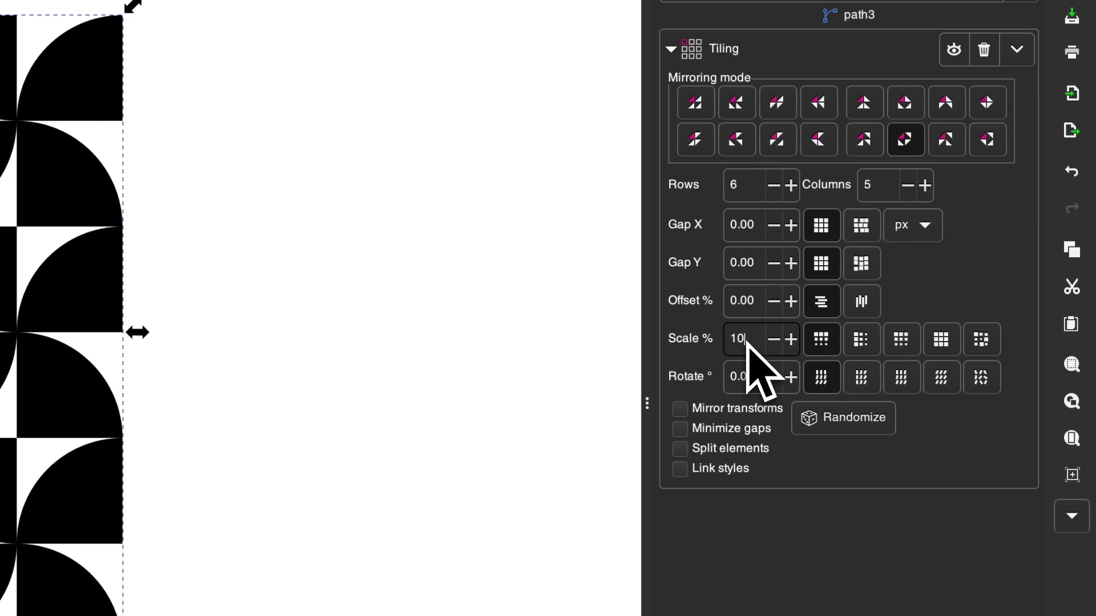
key(Return)
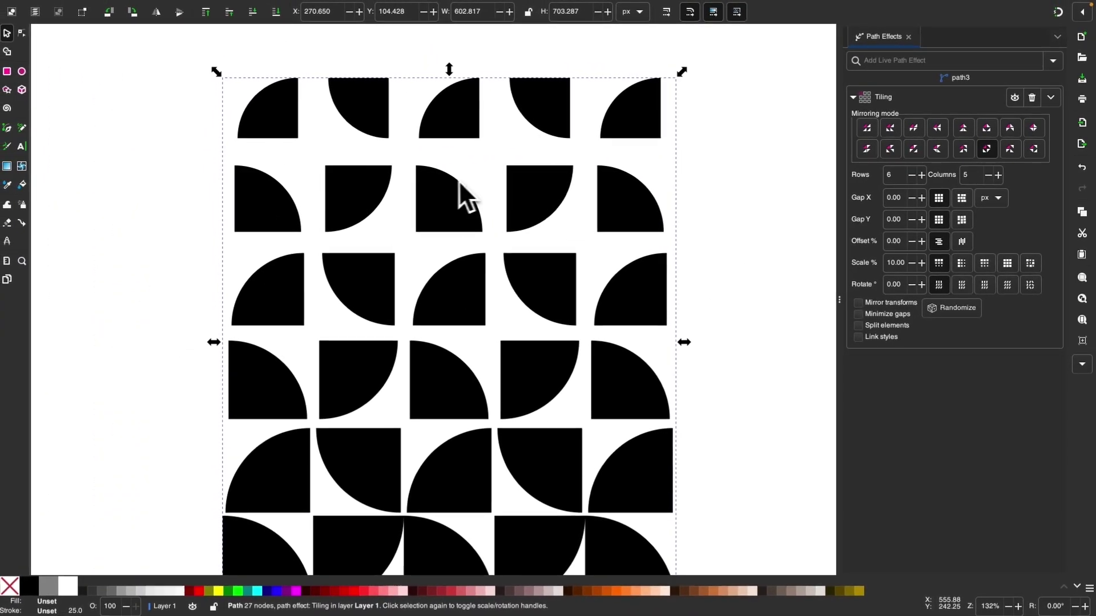
scroll(461, 180, down, 2)
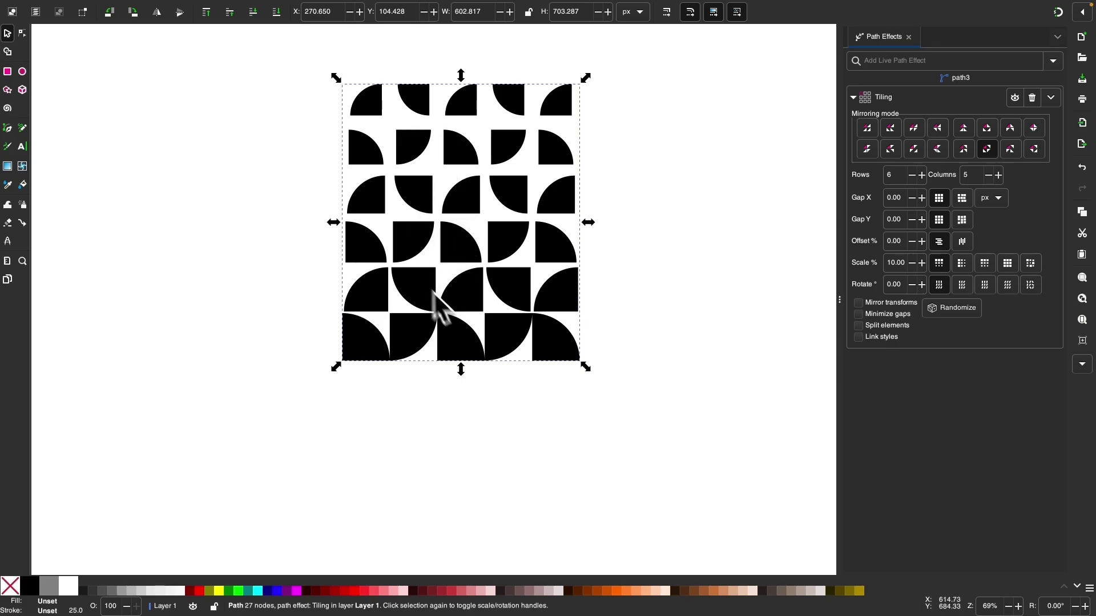
Try the tiling's column, uniform and random scale modes, and reset the scale to 0 % with row scaling
click(967, 267)
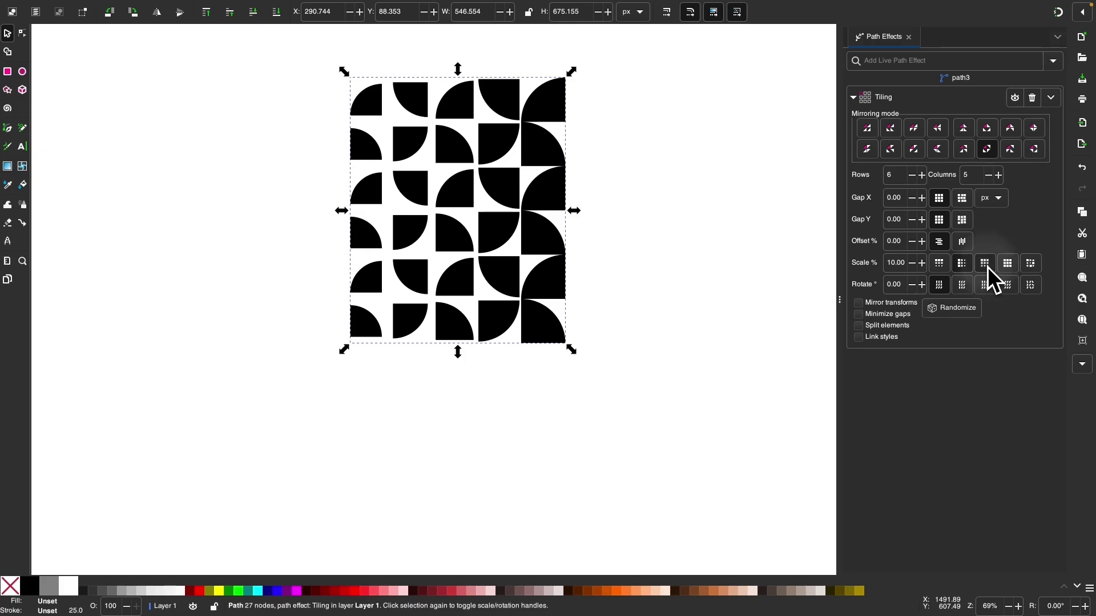
click(1005, 264)
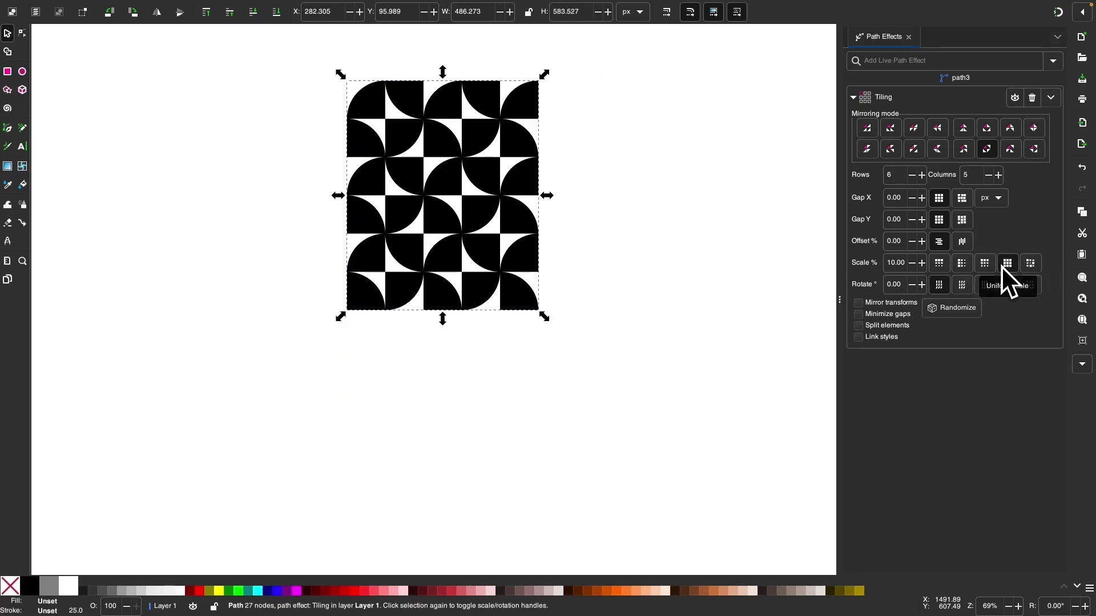
click(1031, 265)
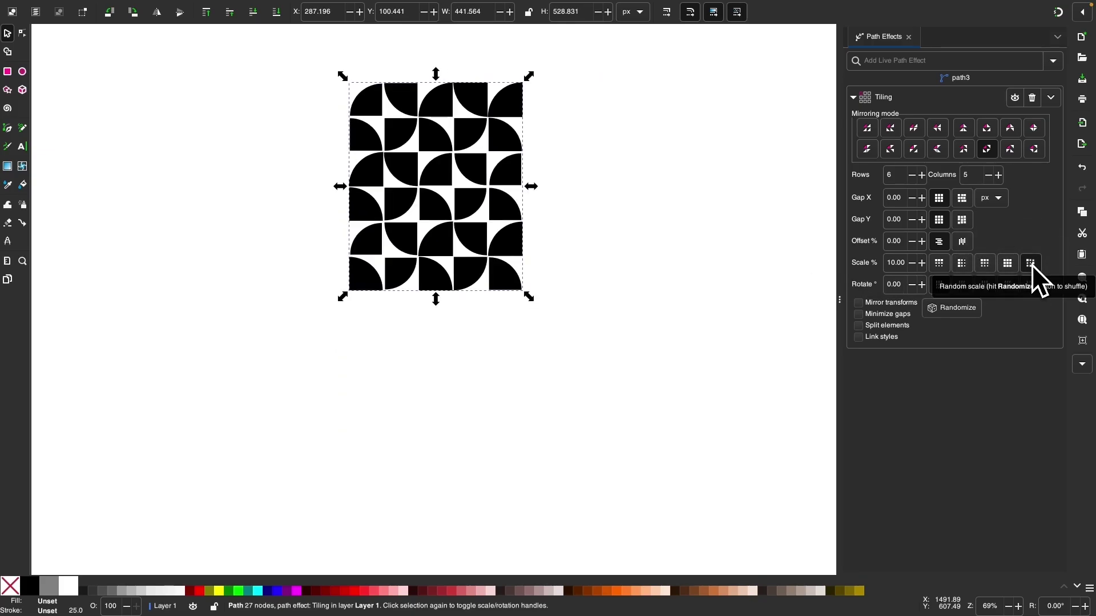
click(942, 264)
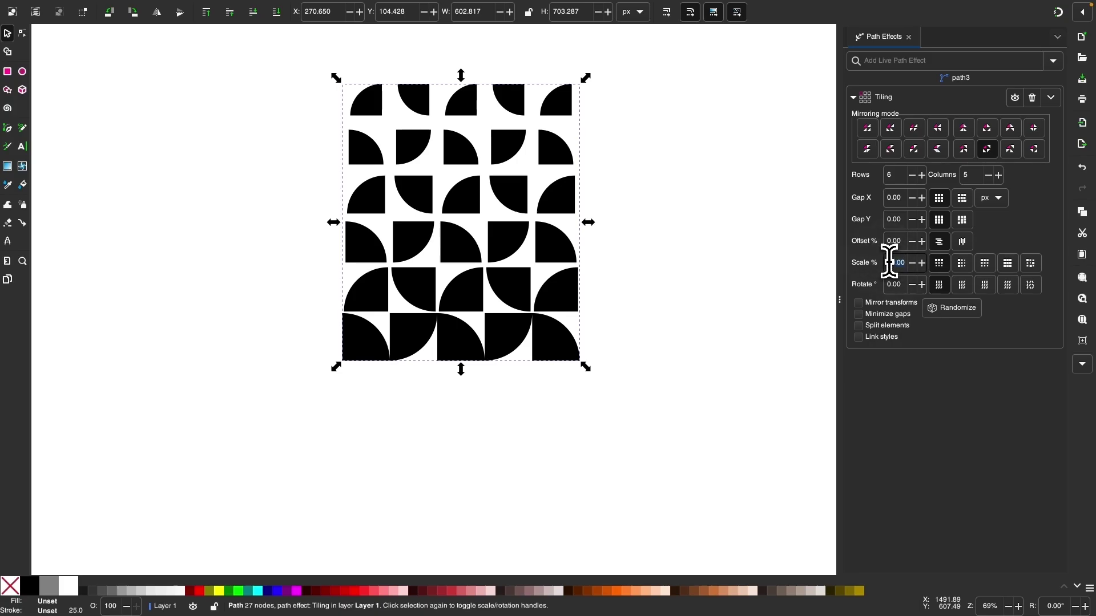
text(0)
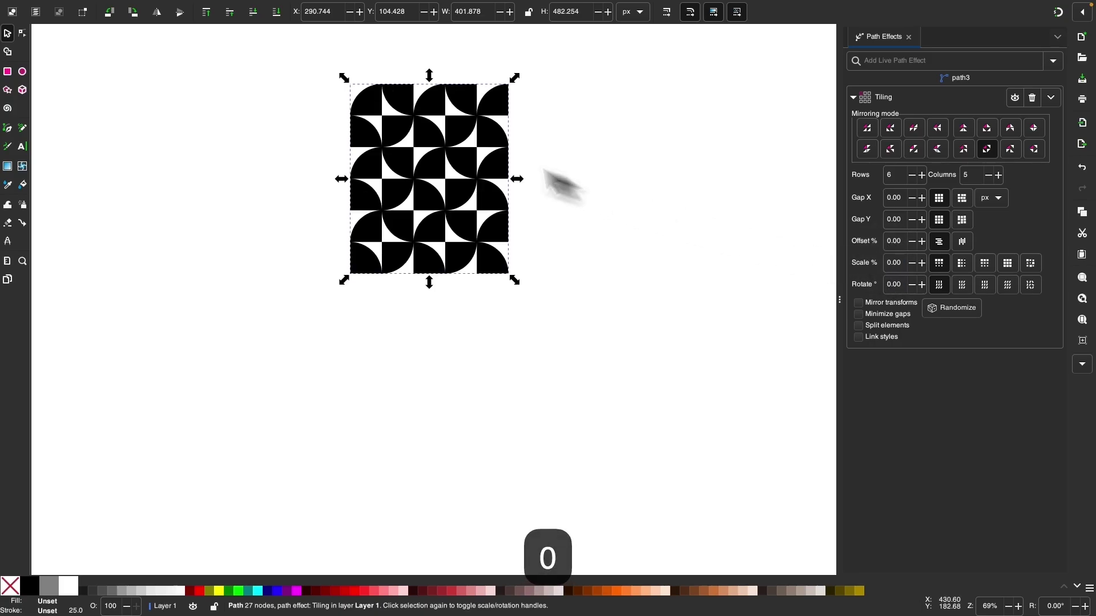
Move the tiled quarter circle's square corner node outward to about X 395, Y 205 px and bend its two straight edges inward
scroll(415, 103, up, 2)
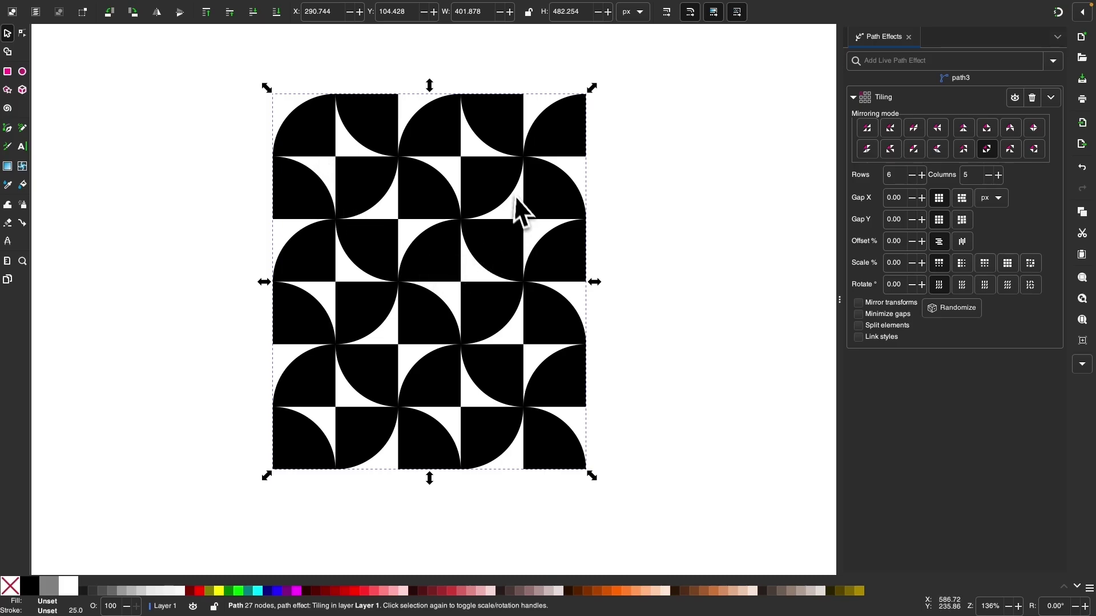
click(22, 32)
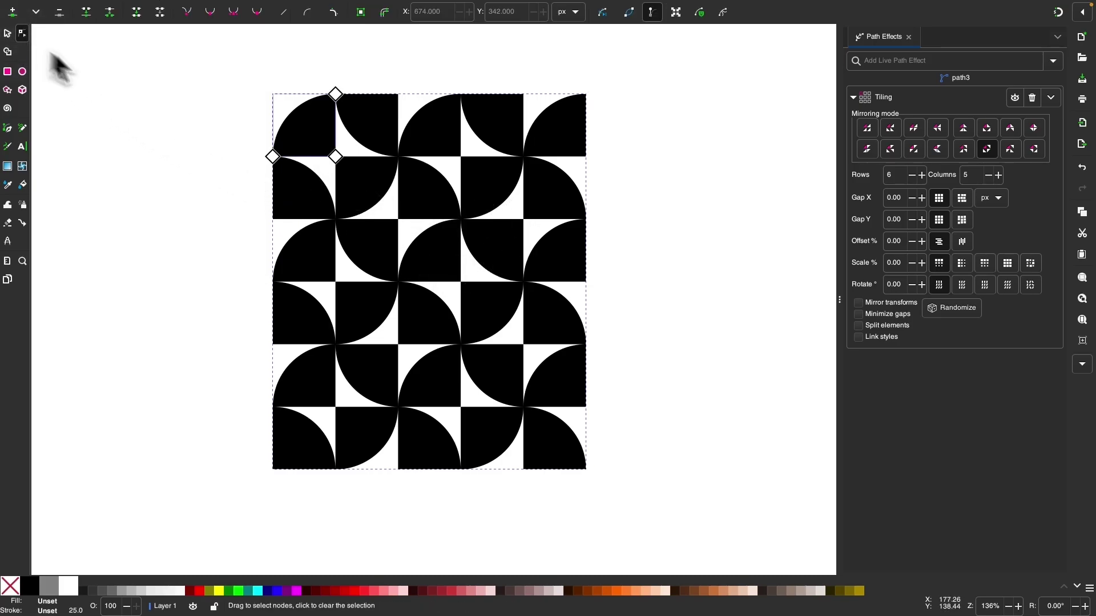
ctrl+scroll(198, 129, up, 1)
ctrl+scroll(197, 129, up, 1)
ctrl+scroll(199, 130, down, 2)
click(285, 152)
drag(291, 155, 315, 178)
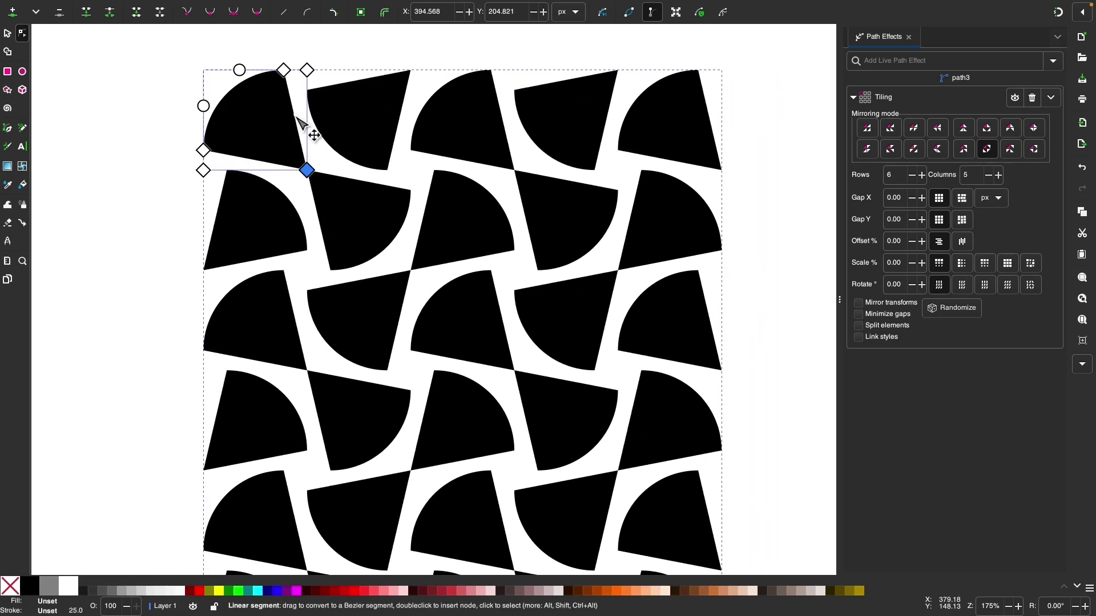
drag(295, 116, 291, 129)
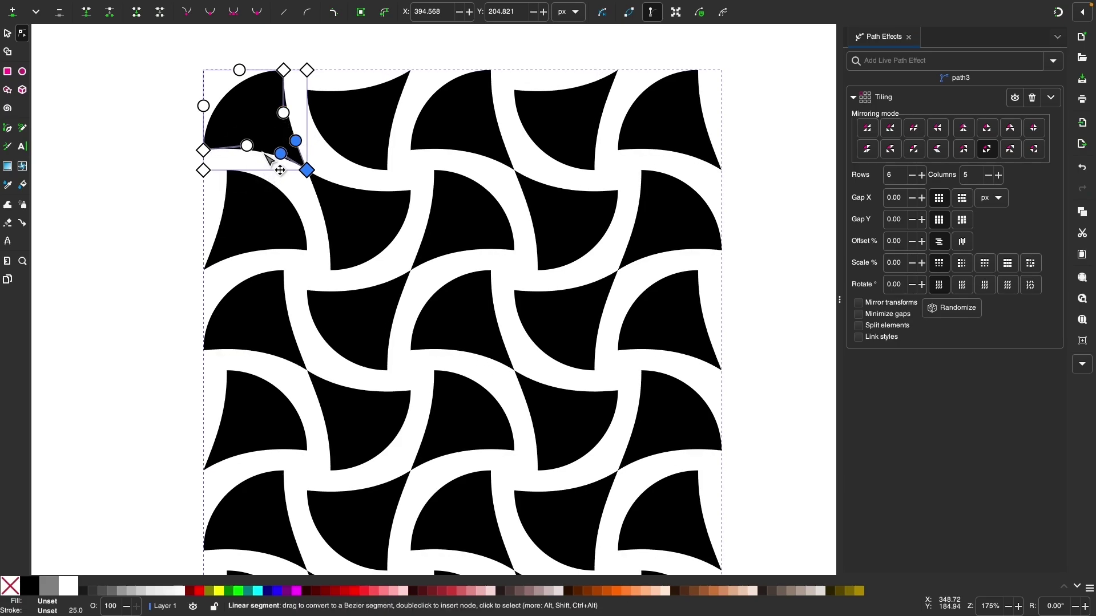
scroll(271, 159, down, 3)
scroll(288, 173, up, 1)
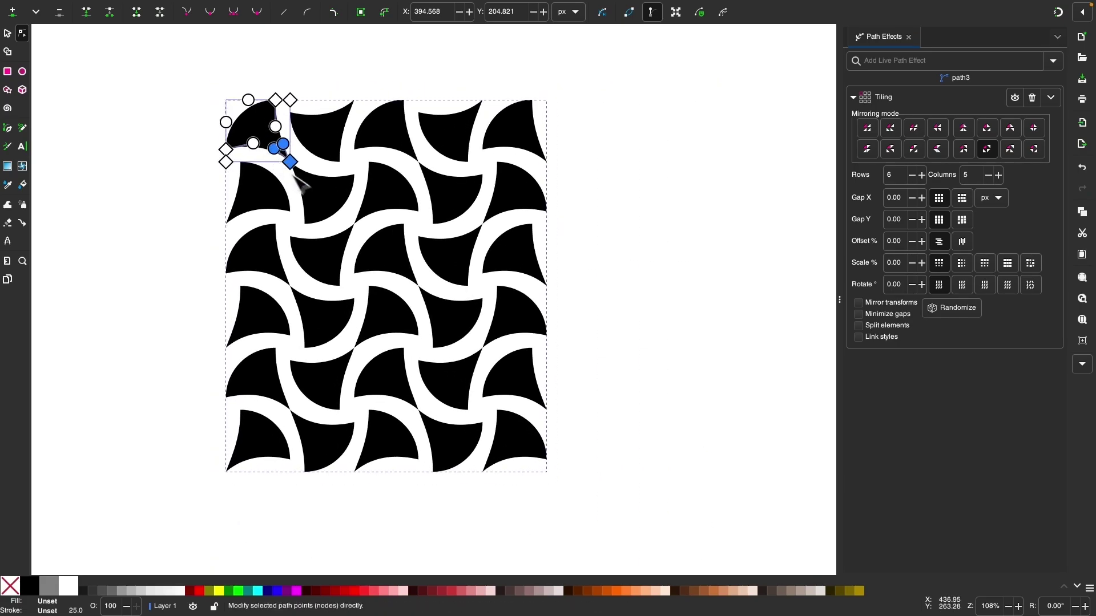
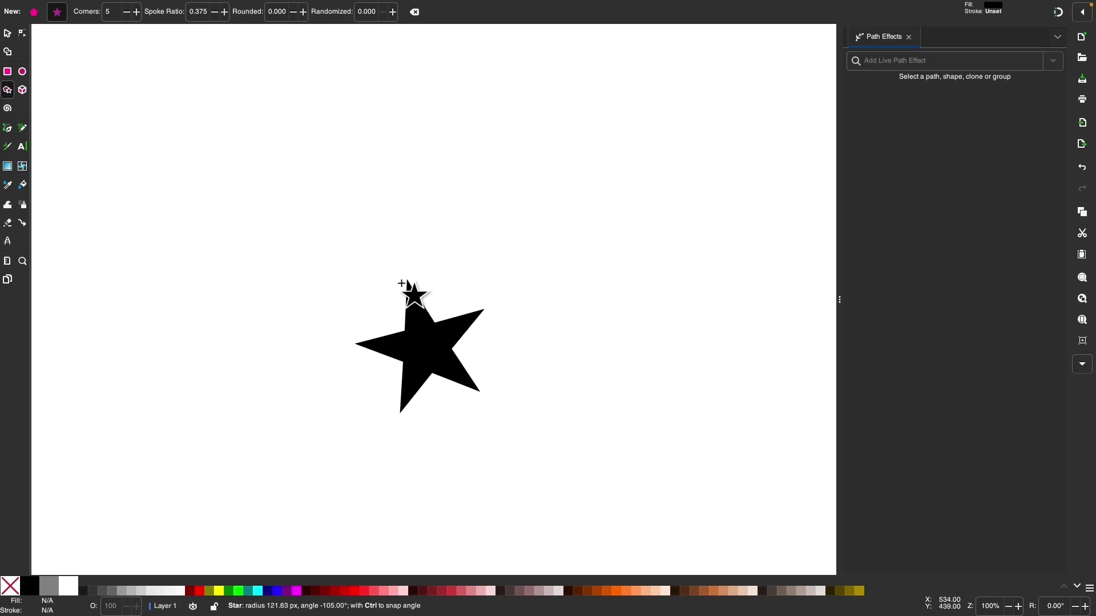
Draw an upright five-pointed star about 352 × 335 px with a spoke ratio of 0.375
mouse_move(430, 291)
mouse_down()
mouse_move(427, 149)
mouse_move(432, 249)
mouse_move(560, 303)
mouse_move(475, 301)
mouse_move(406, 423)
mouse_move(435, 407)
mouse_move(441, 341)
mouse_move(426, 224)
mouse_move(425, 242)
mouse_up()
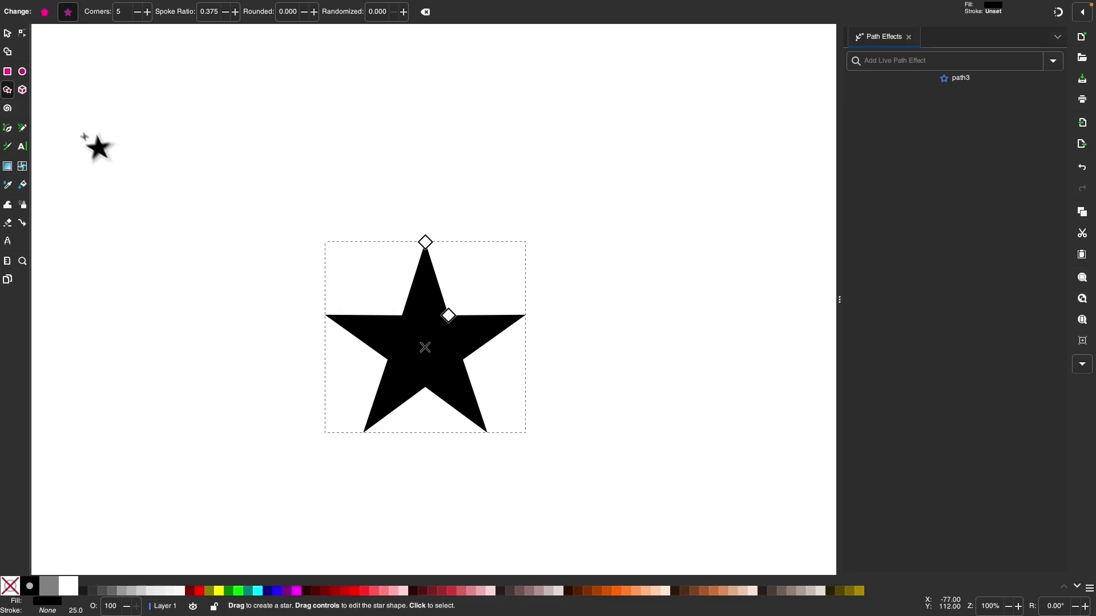
drag(428, 339, 369, 272)
key(super+z)
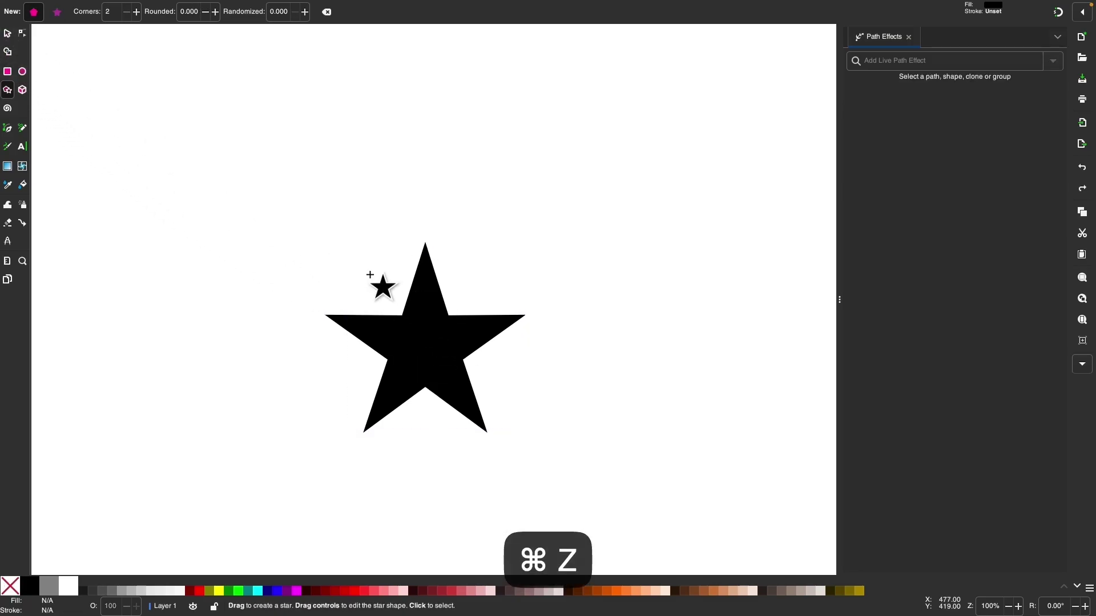
Shrink the star to about 124 × 118 px and place it at about X 220, Y 137 px
click(7, 33)
drag(425, 308, 307, 170)
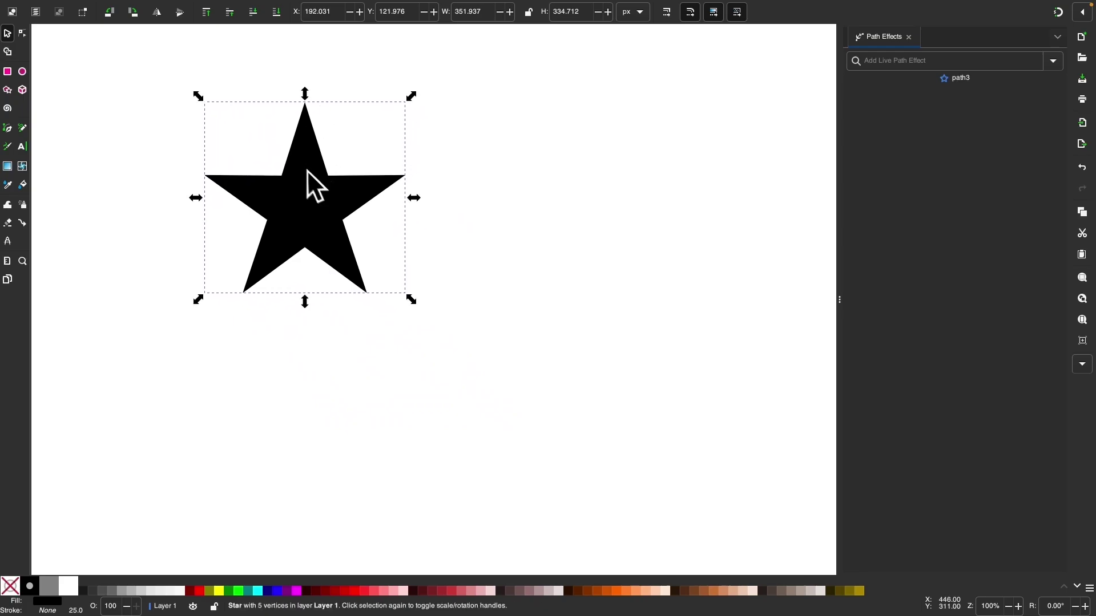
drag(425, 302, 301, 184)
drag(249, 139, 264, 148)
Apply the Tiling effect to the star with 6 rows and 6 columns
click(1053, 62)
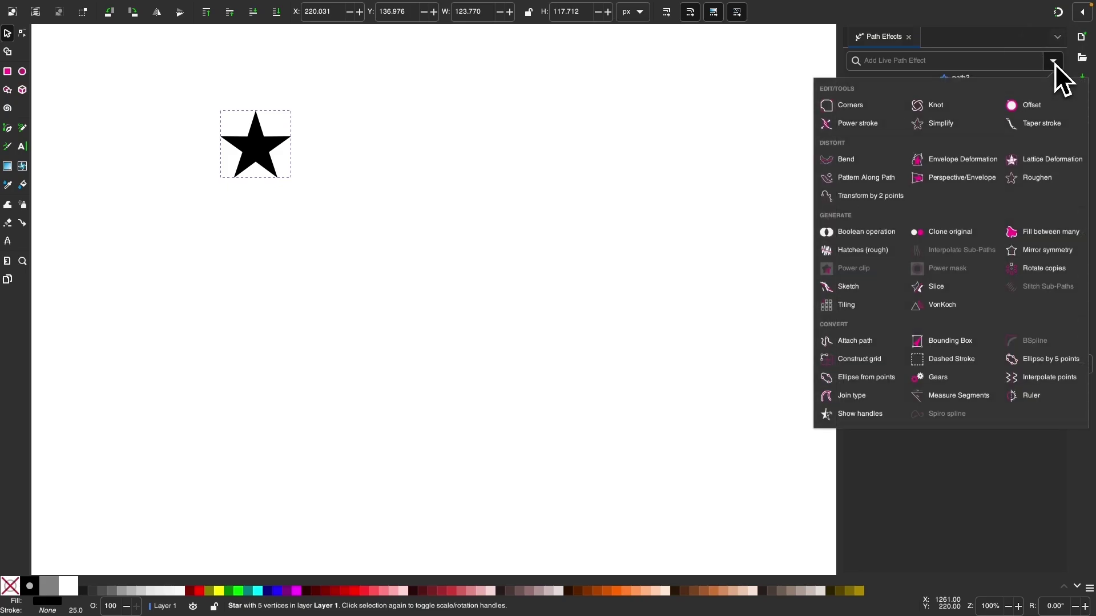
click(853, 307)
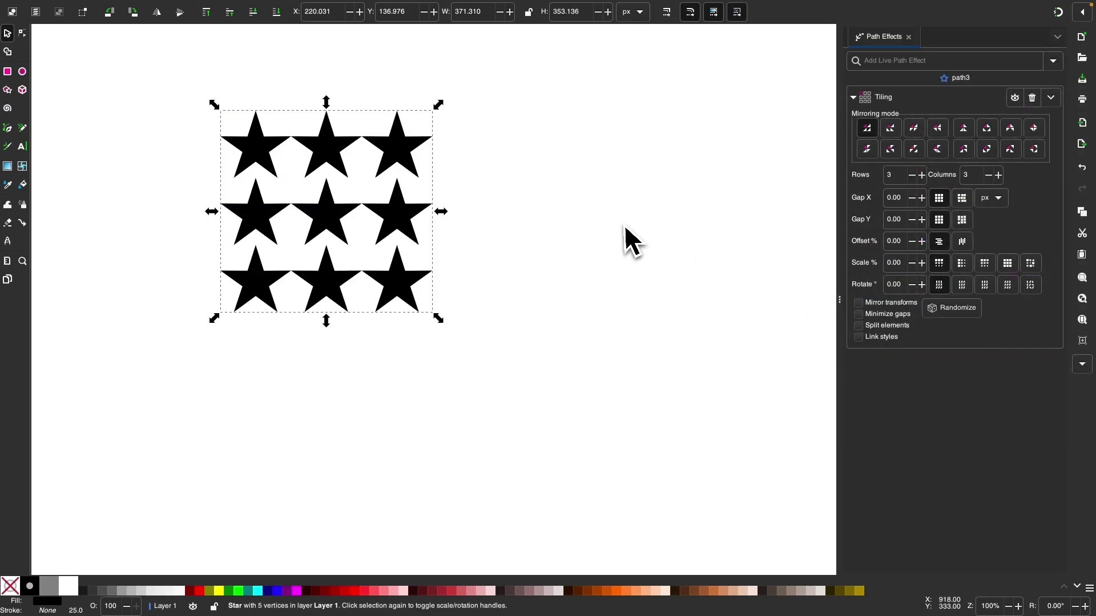
click(922, 176)
click(921, 175)
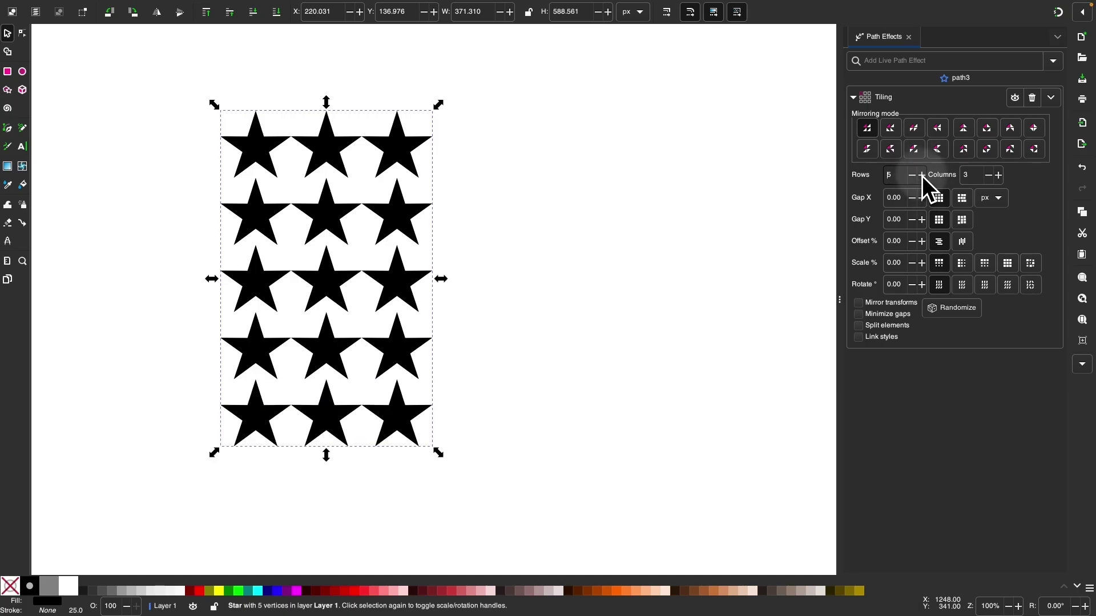
click(922, 175)
click(999, 176)
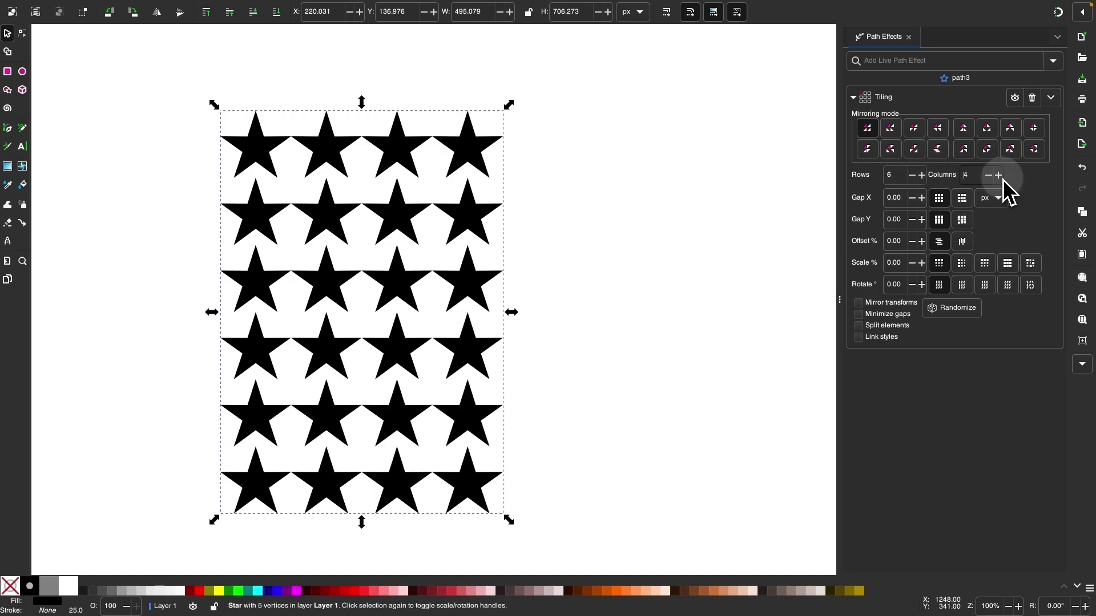
click(998, 175)
click(999, 176)
scroll(684, 268, down, 3)
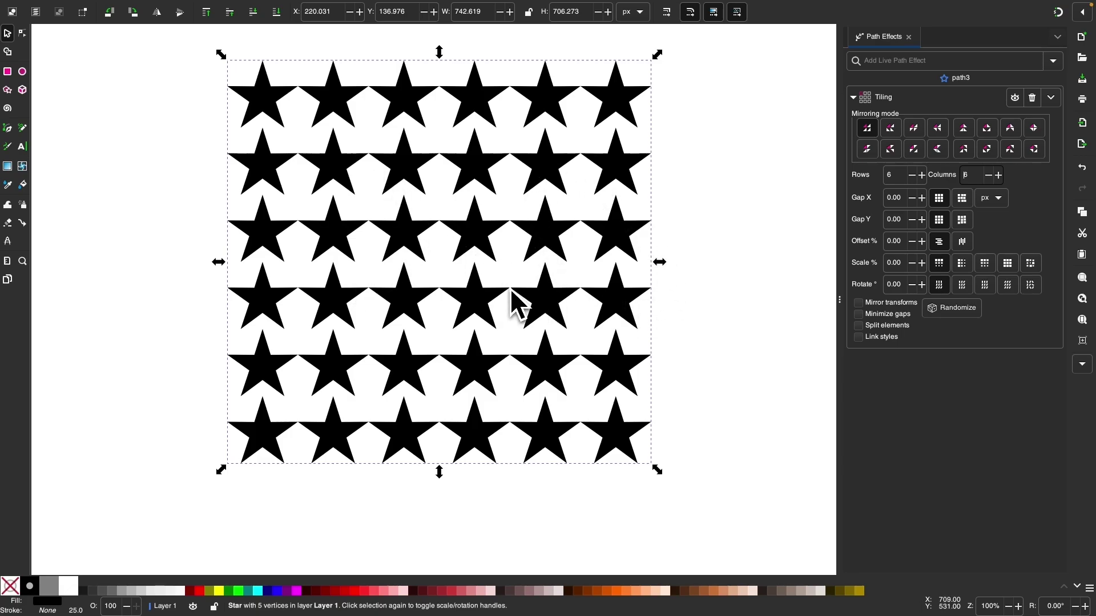
Offset alternate rows of the star tiling by 50 %
click(890, 241)
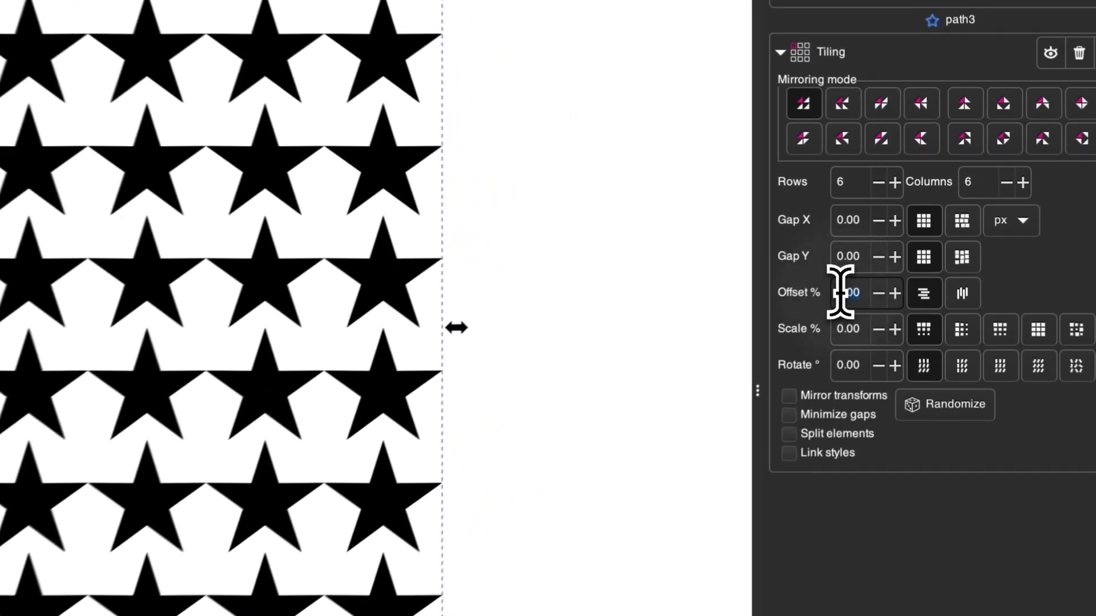
text(50)
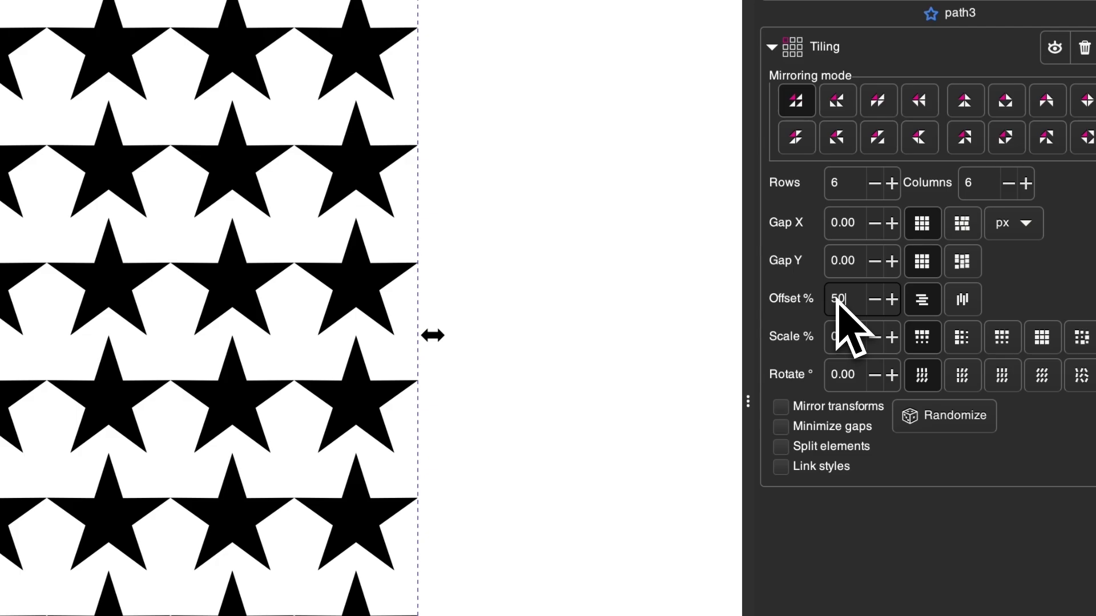
key(Return)
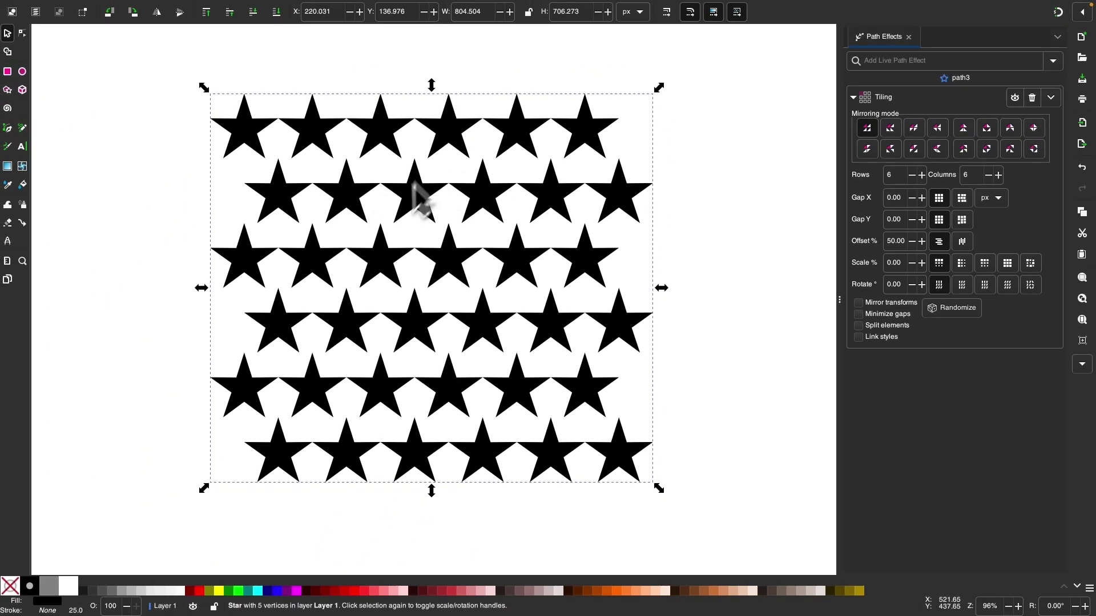
ctrl+scroll(278, 163, up, 2)
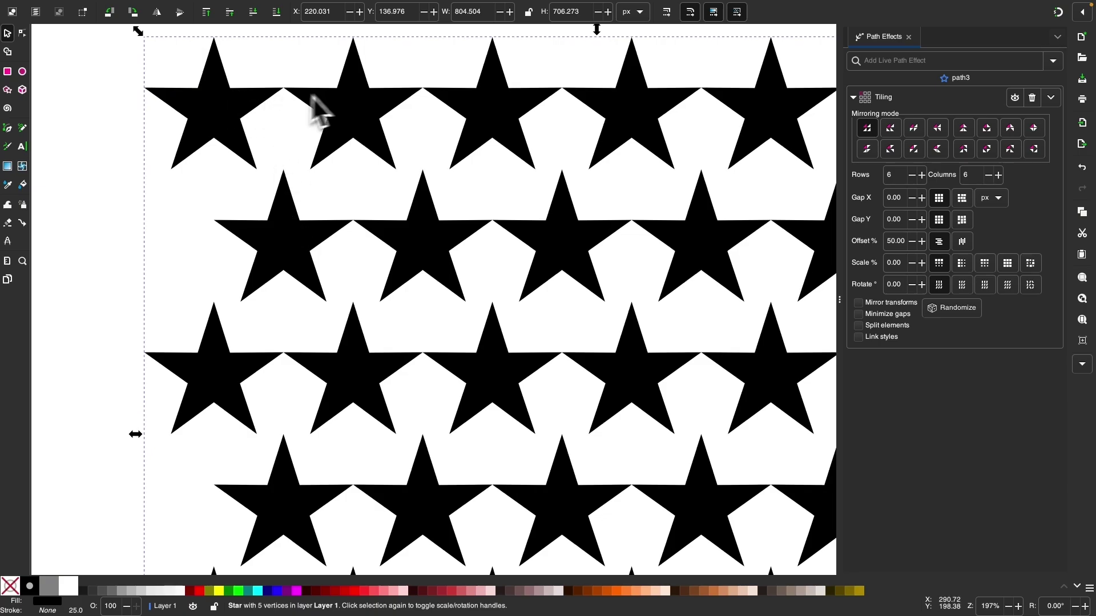
ctrl+scroll(319, 139, down, 3)
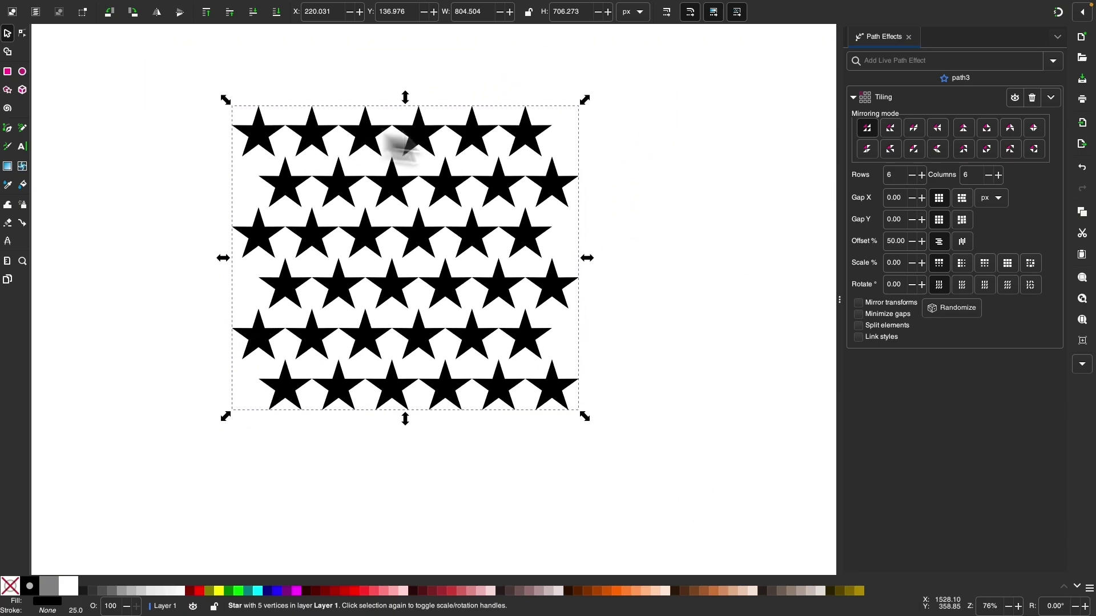
Switch the star tiling's offset from rows to columns and choose a different mirroring mode
click(963, 242)
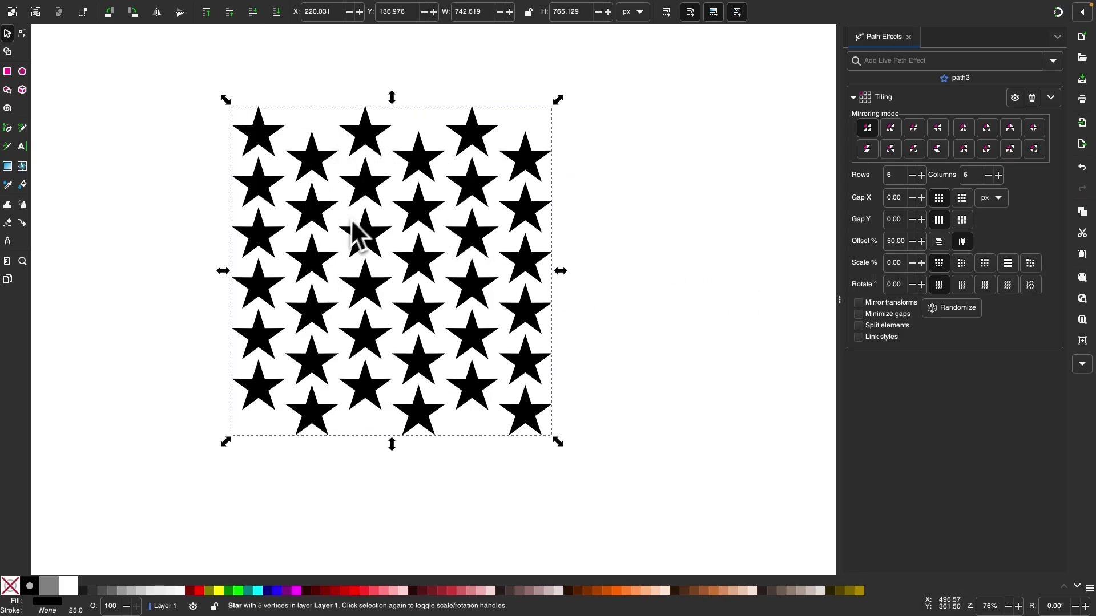
scroll(352, 214, up, 1)
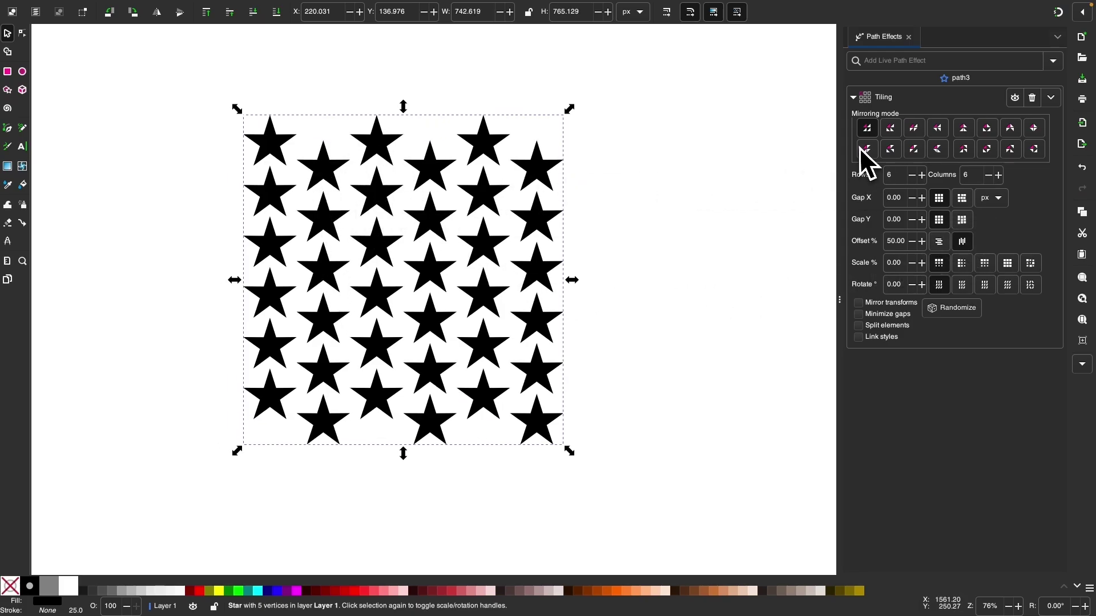
click(867, 149)
scroll(634, 208, left, 2)
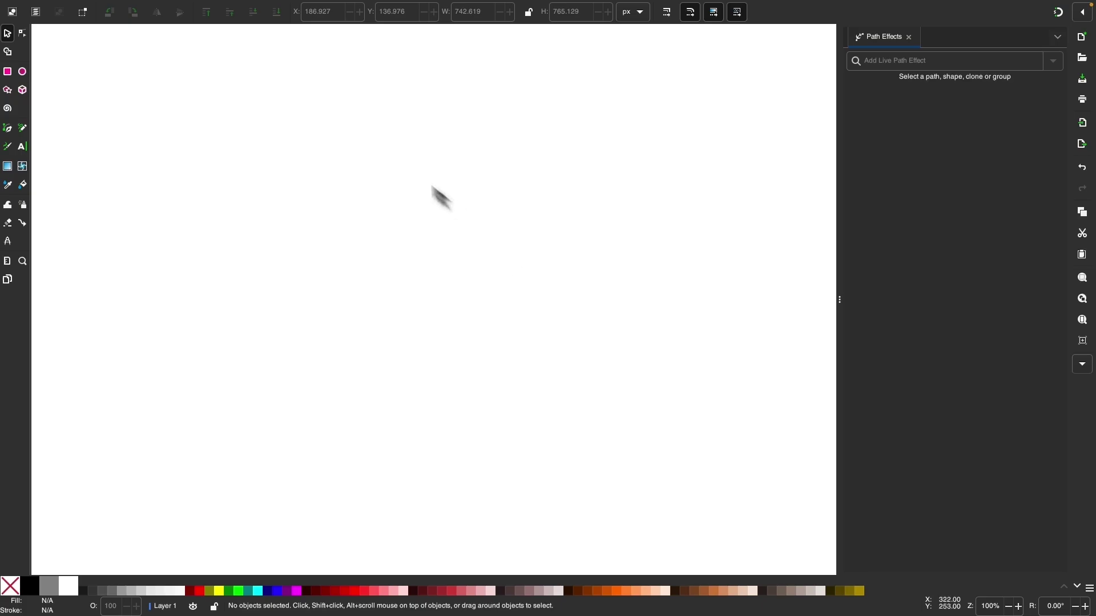
Draw a circle 130 px in diameter at X 281, Y 285 px on the empty canvas
click(25, 74)
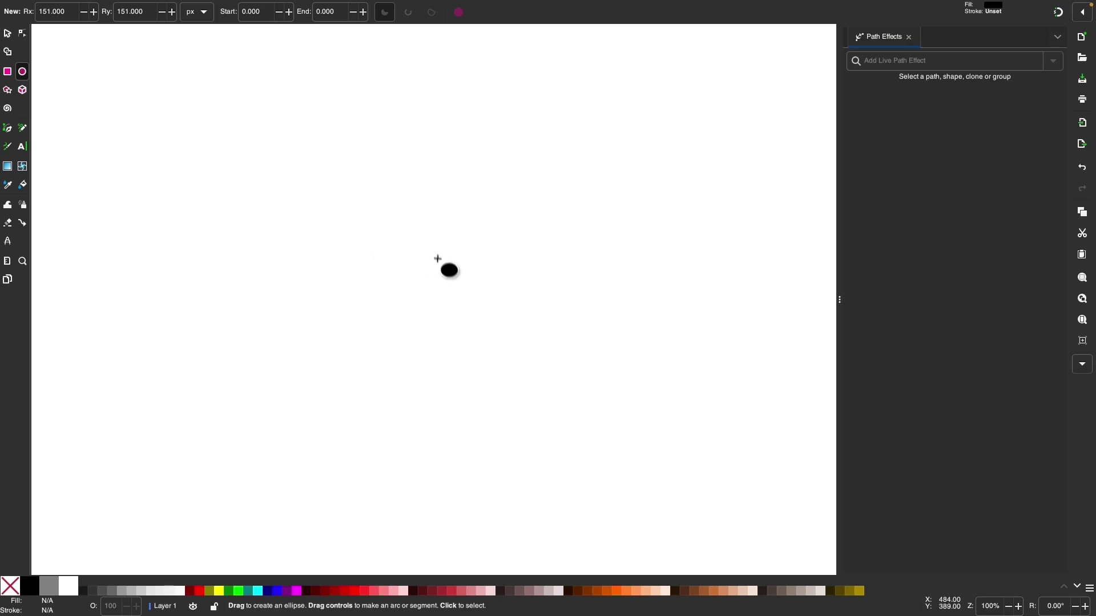
drag(300, 164, 329, 205)
click(8, 34)
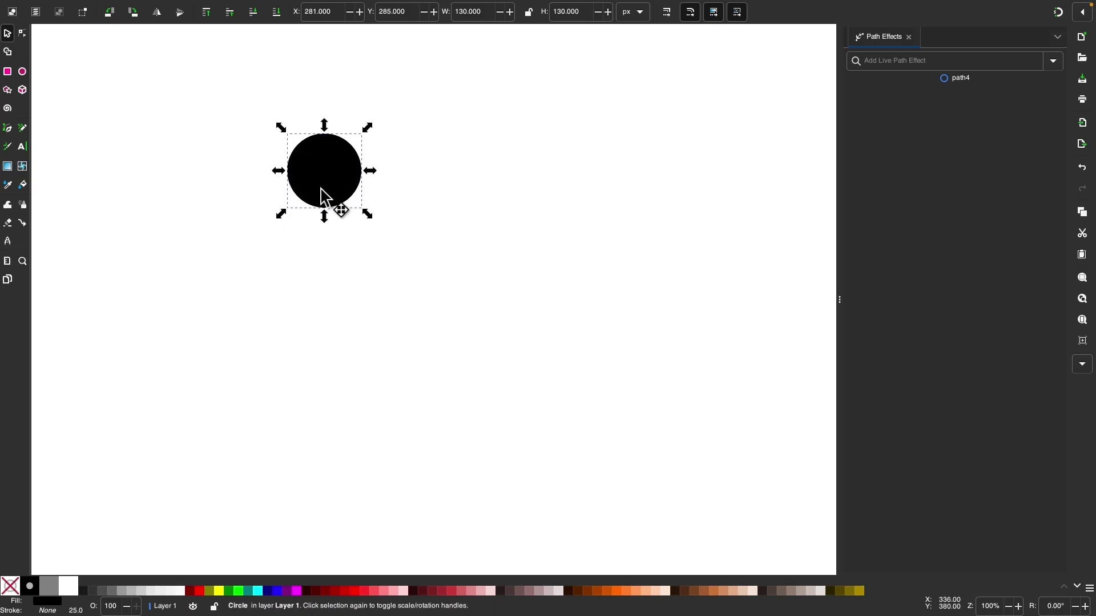
Apply the Tiling effect to the circle with 10 rows and 10 columns
click(1053, 61)
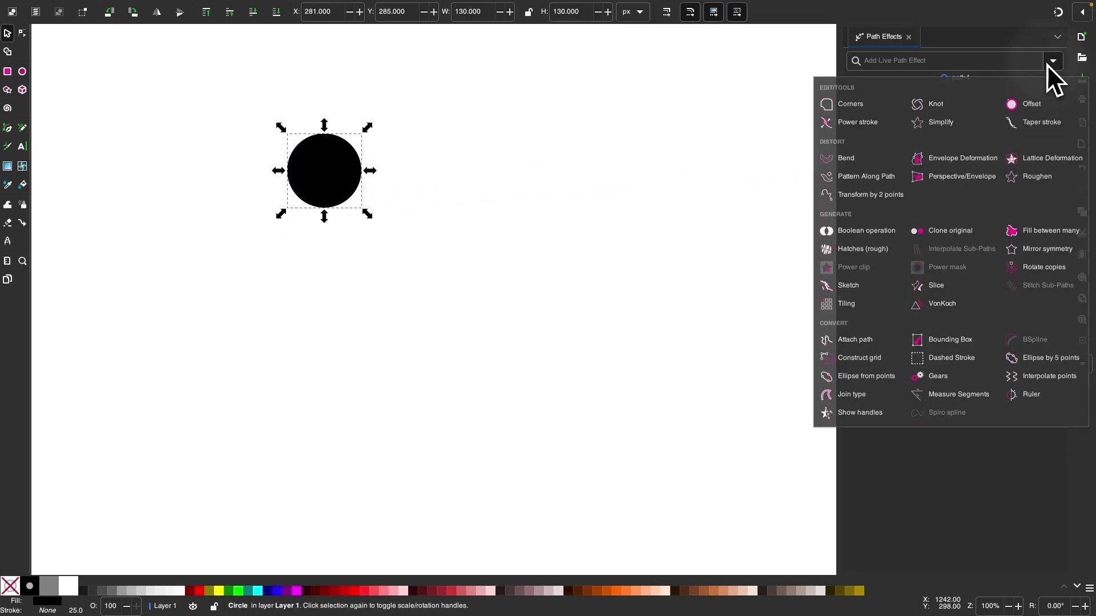
click(847, 305)
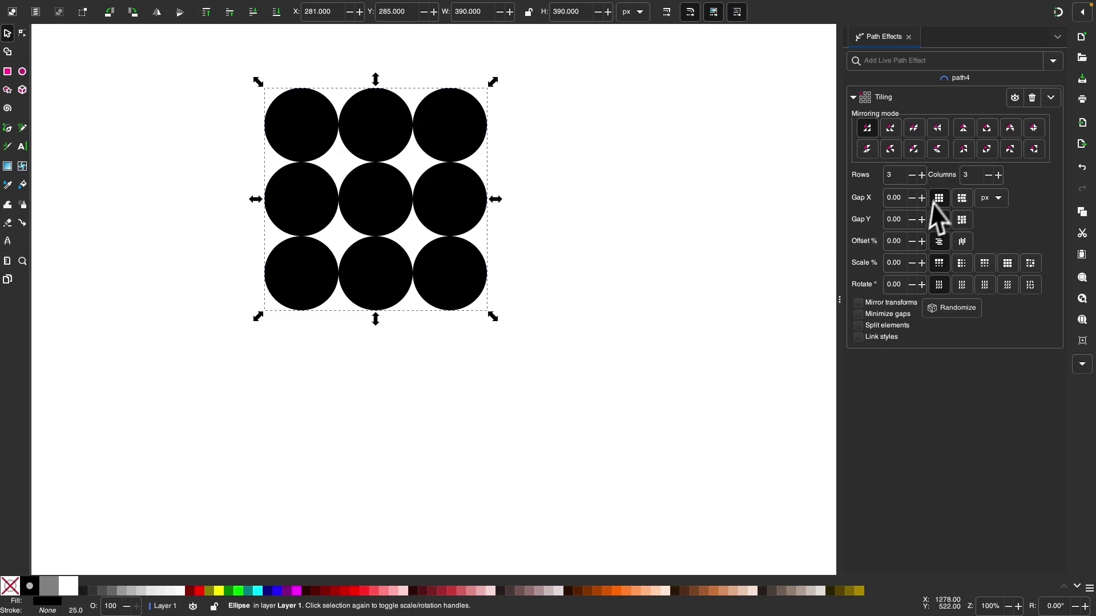
click(923, 177)
click(924, 177)
click(923, 177)
click(923, 177)
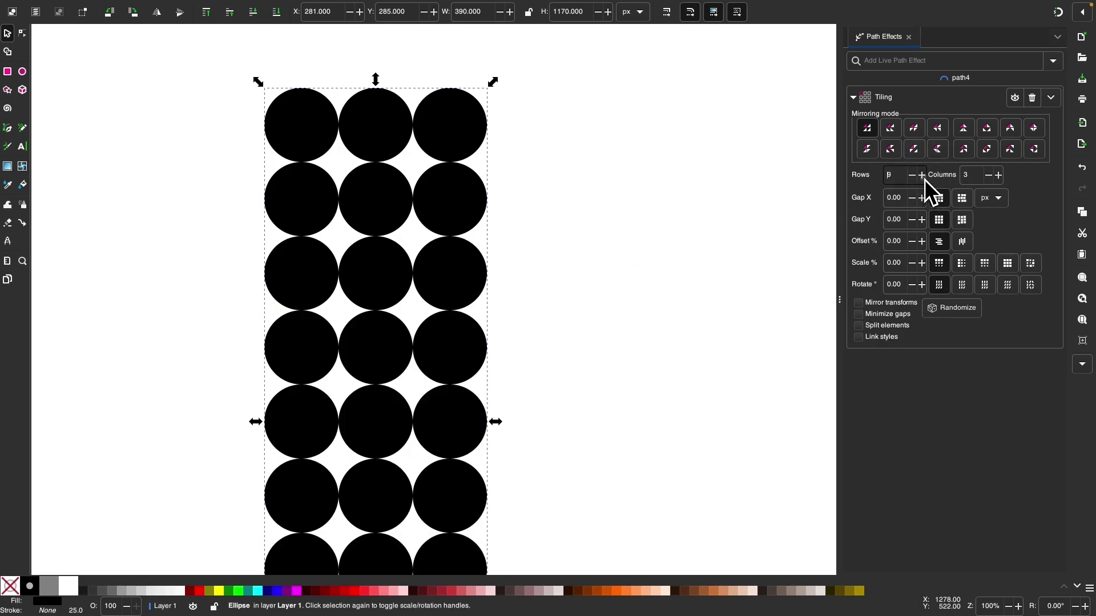
click(923, 178)
click(1001, 176)
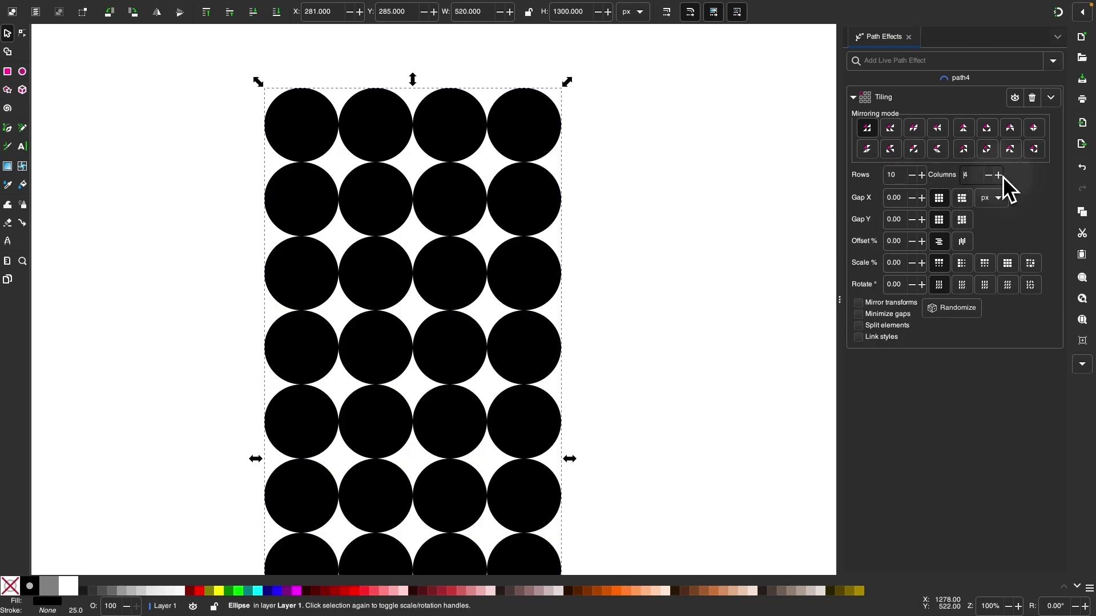
click(1001, 176)
click(1002, 176)
click(1002, 176)
click(1002, 176)
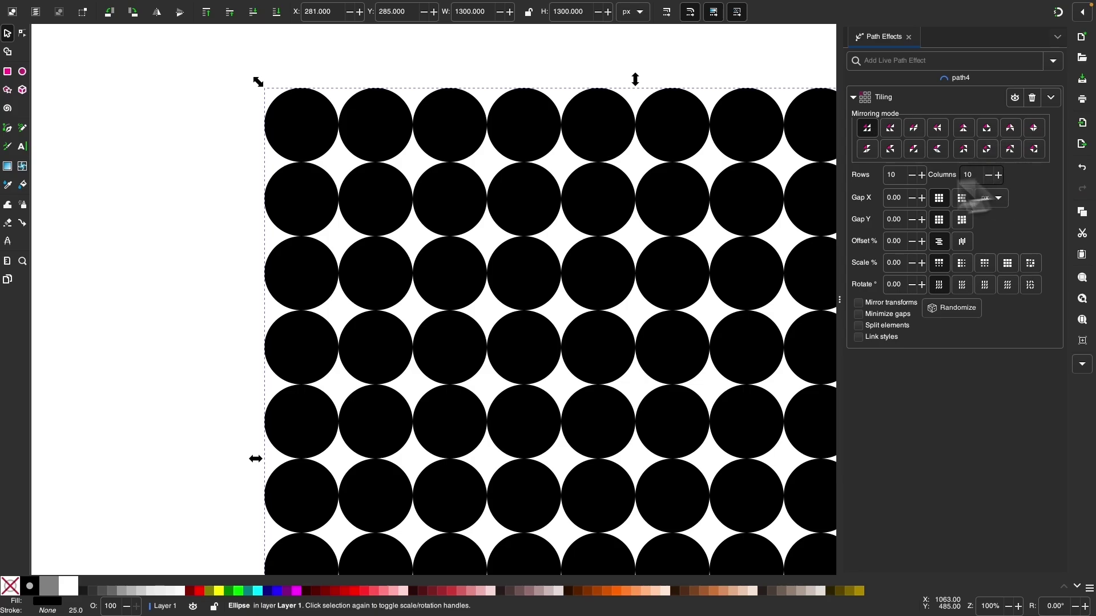
ctrl+scroll(643, 215, down, 3)
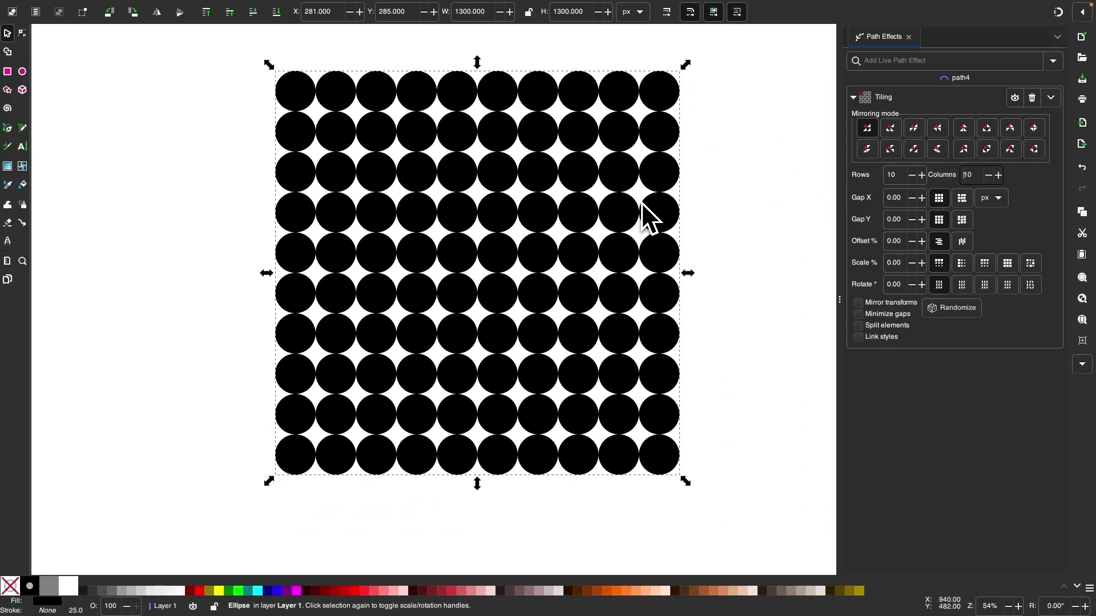
With the Shape Builder, unite circles of the first two rows into five separate diagonal pairs sloping down to the right
click(7, 53)
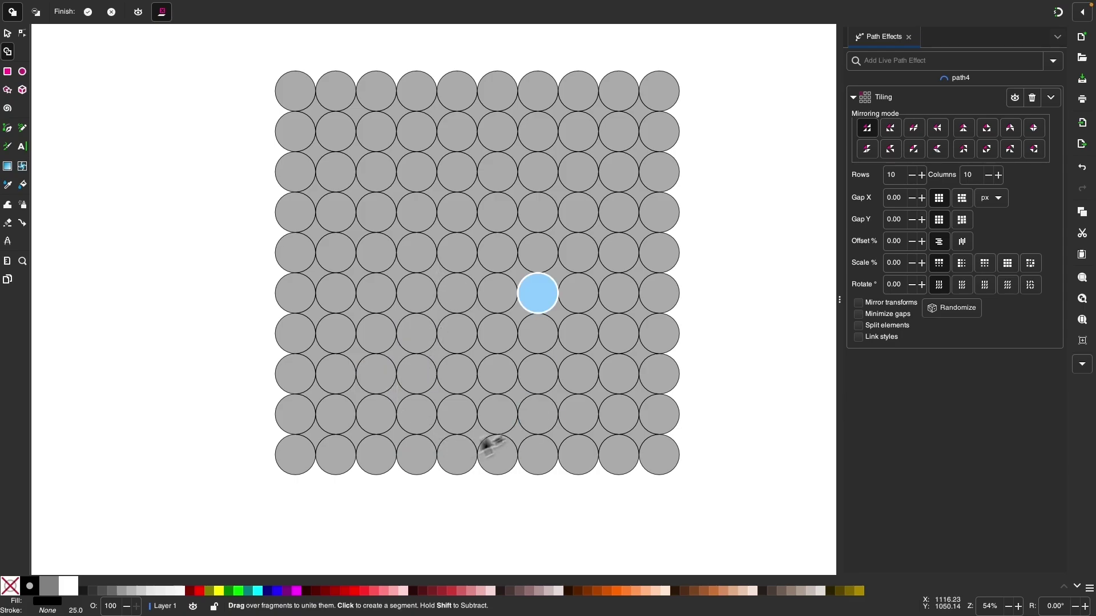
ctrl+scroll(522, 131, up, 3)
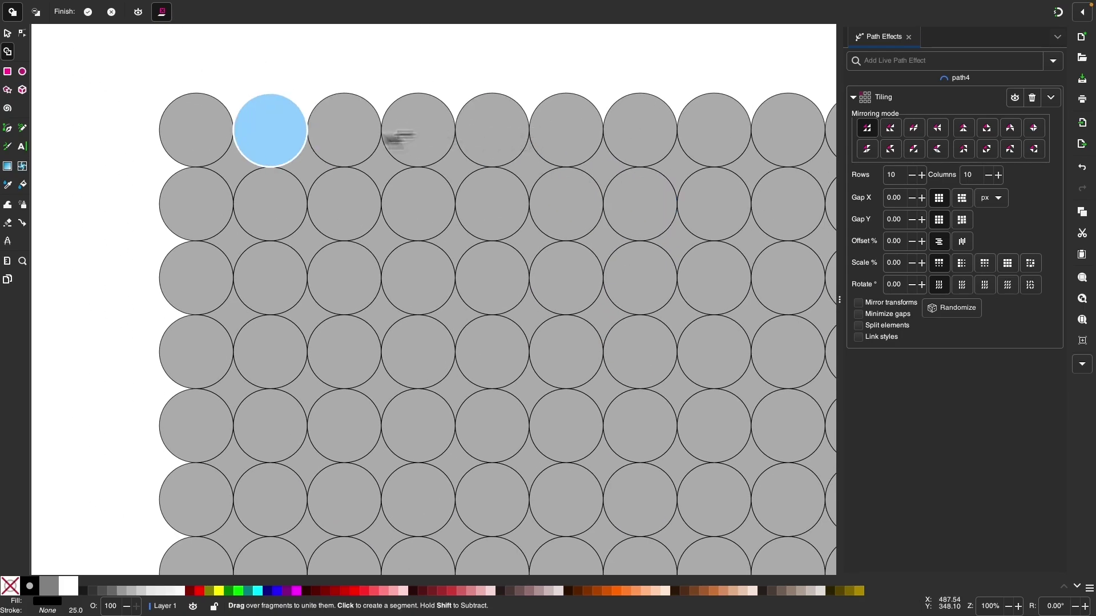
drag(226, 132, 264, 198)
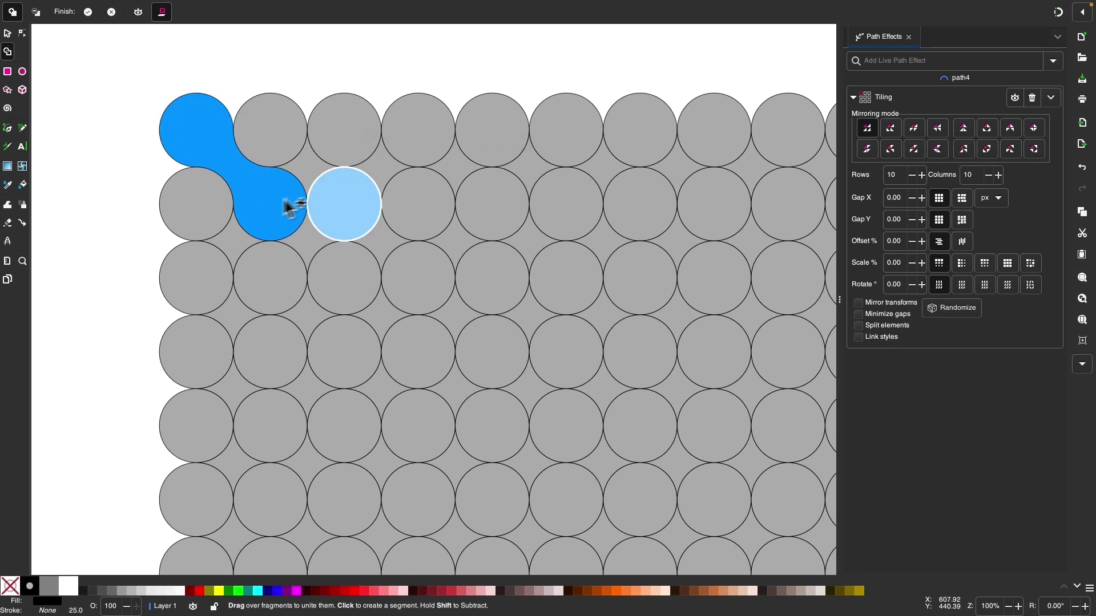
drag(347, 143, 423, 204)
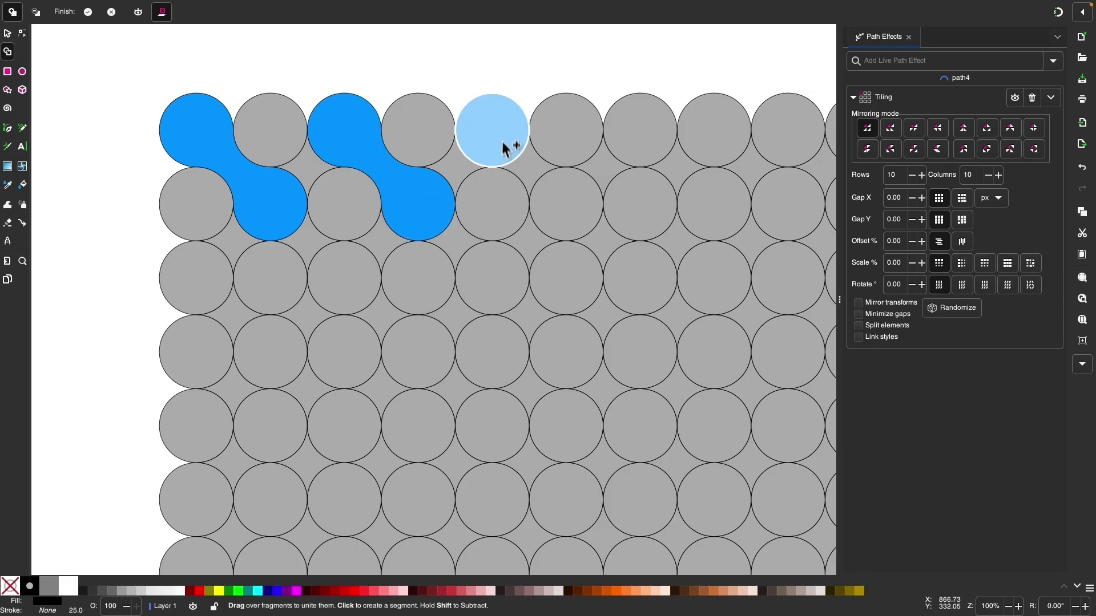
drag(506, 149, 577, 215)
scroll(577, 217, right, 5)
drag(501, 118, 543, 176)
mouse_move(651, 114)
mouse_down()
mouse_move(621, 99)
mouse_move(690, 189)
mouse_up()
Unite circles of the middle rows into diagonal pairs, reversing the slope every two rows, and undo the mistaken union
mouse_move(656, 232)
mouse_down()
mouse_move(591, 271)
mouse_move(399, 320)
mouse_up()
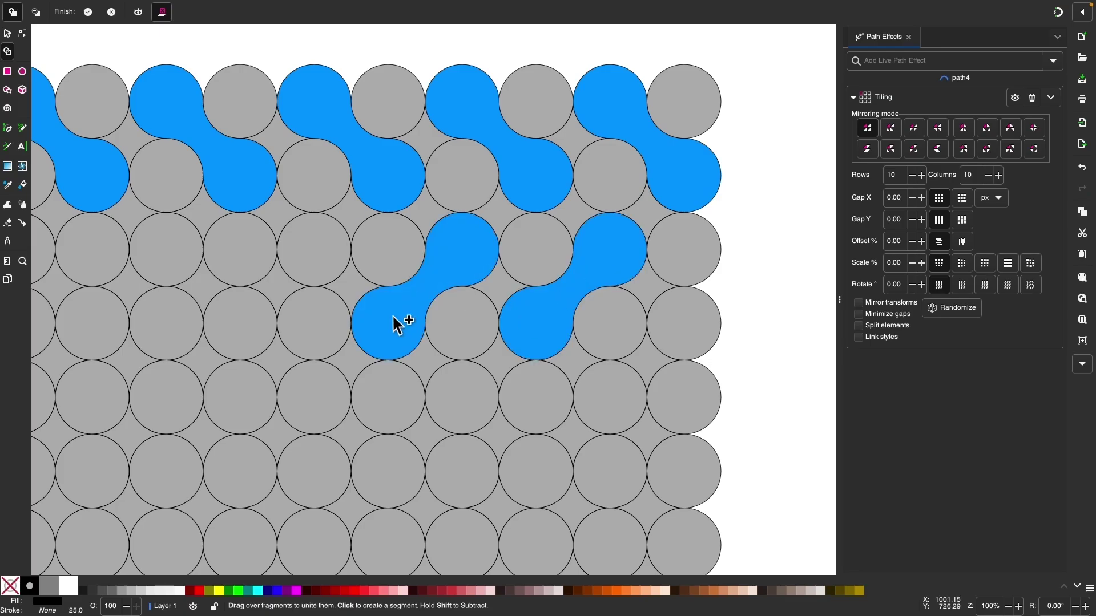
scroll(456, 257, left, 5)
key(super+z)
scroll(343, 189, right, 2)
mouse_move(171, 188)
mouse_down()
mouse_move(368, 240)
mouse_move(636, 190)
mouse_move(512, 140)
mouse_move(665, 212)
mouse_move(436, 306)
mouse_up()
Unite circles of the last two rows into five diagonal pairs sloping down to the right
scroll(639, 197, down, 5)
scroll(667, 215, left, 5)
mouse_move(152, 310)
mouse_down()
mouse_move(176, 299)
mouse_move(227, 388)
mouse_up()
drag(301, 314, 375, 388)
drag(449, 314, 522, 388)
drag(596, 363, 657, 388)
scroll(628, 371, right, 5)
drag(571, 320, 645, 383)
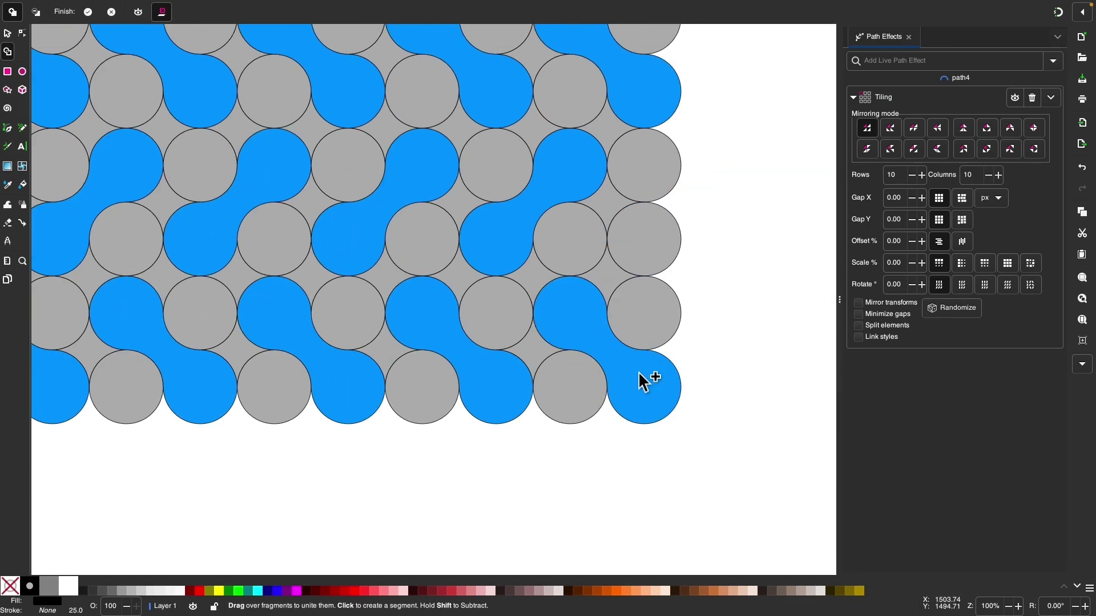
Finish the Shape Builder operation so only the united circle pairs are kept, and deselect them
key(5)
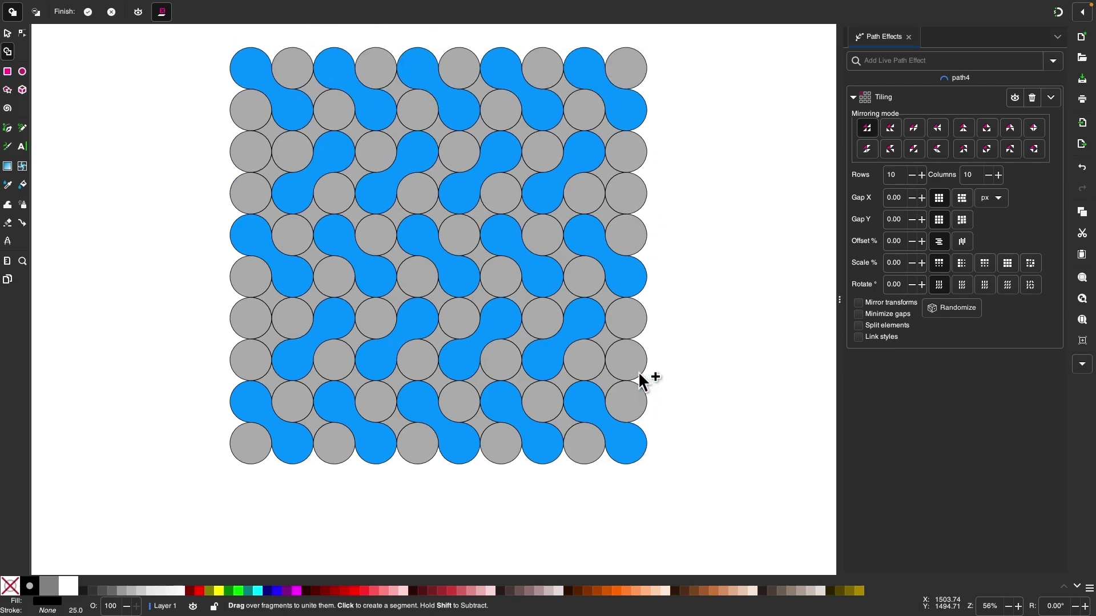
click(7, 34)
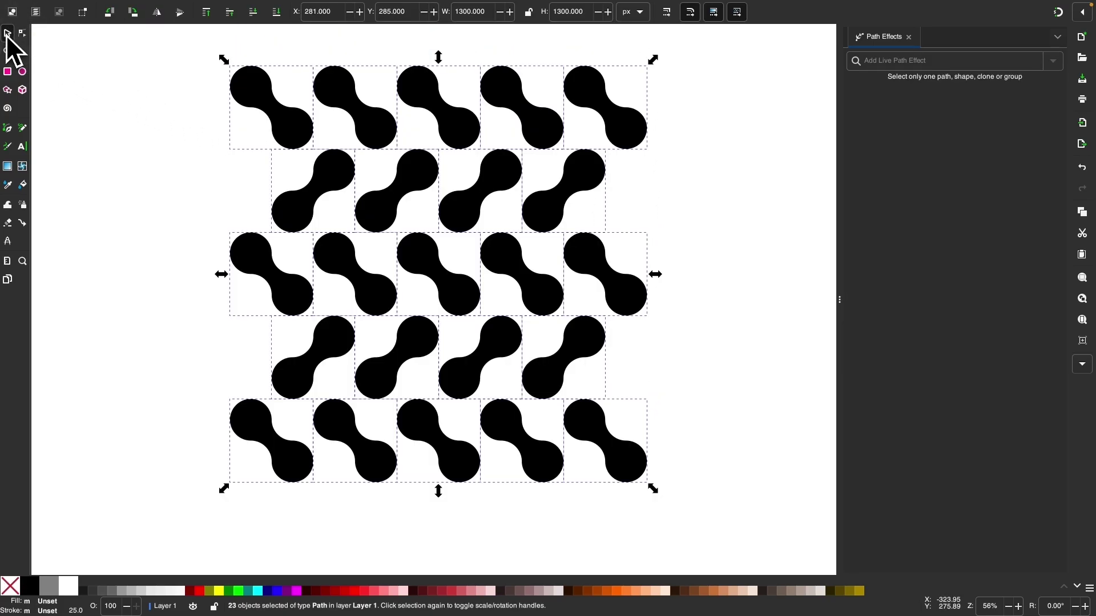
click(674, 197)
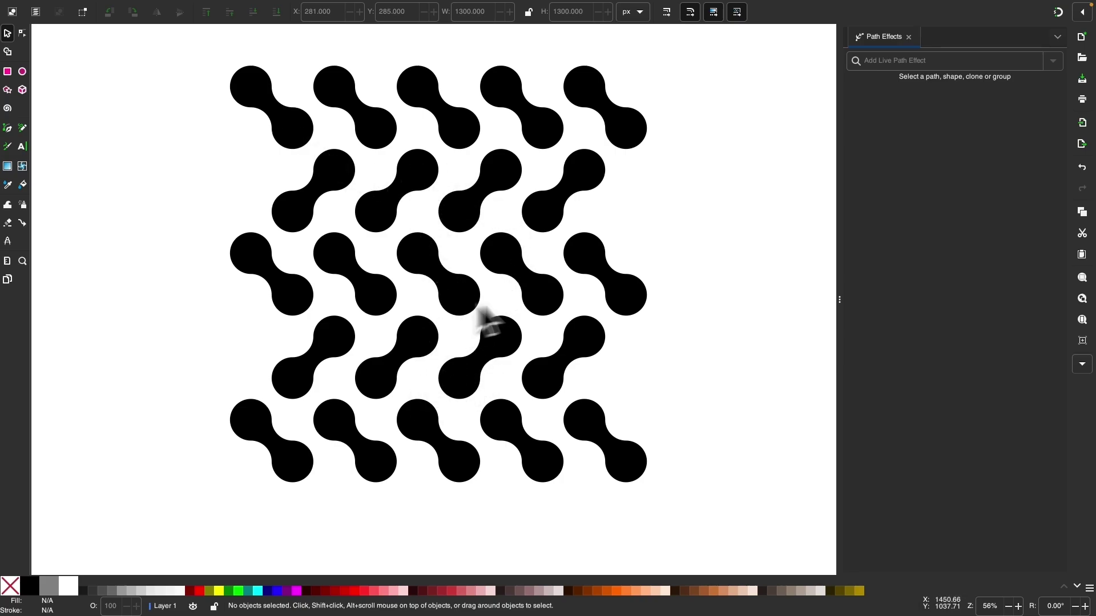
scroll(483, 357, down, 2)
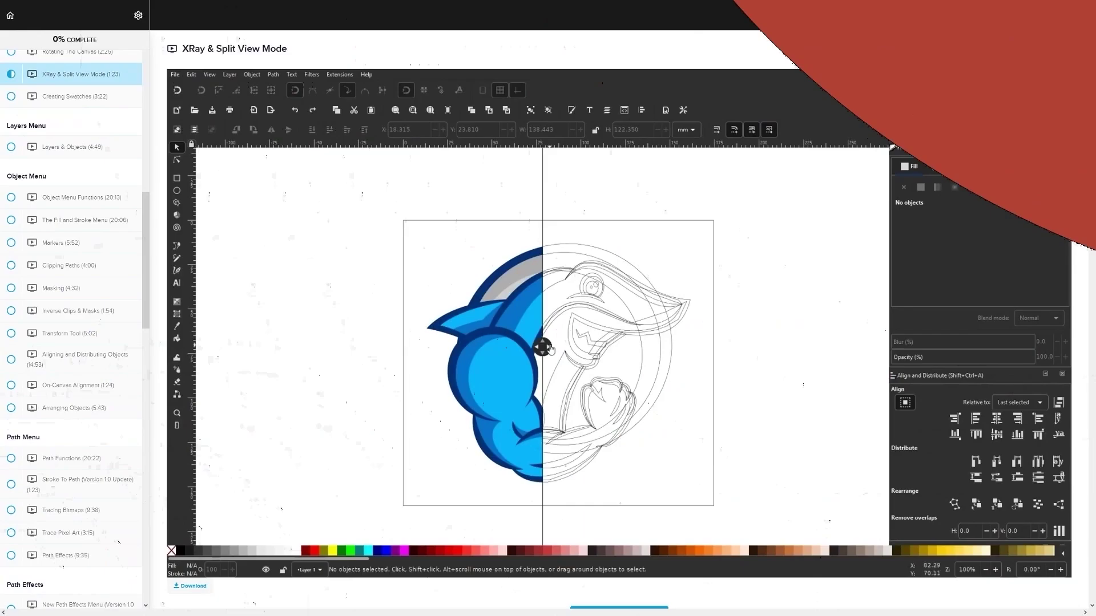
drag(533, 355, 459, 348)
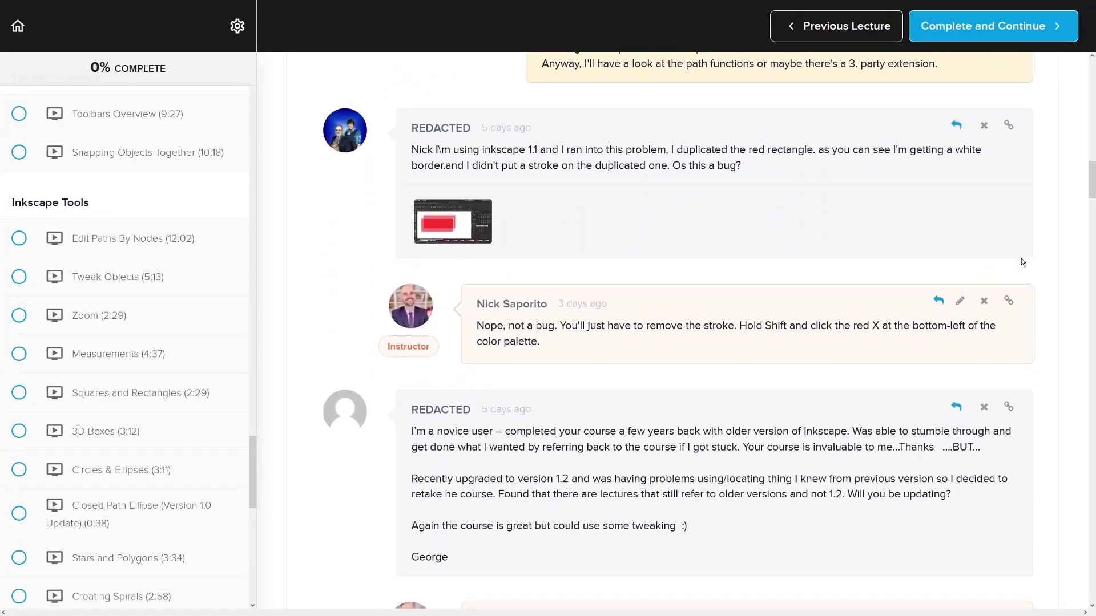
scroll(1022, 262, down, 8)
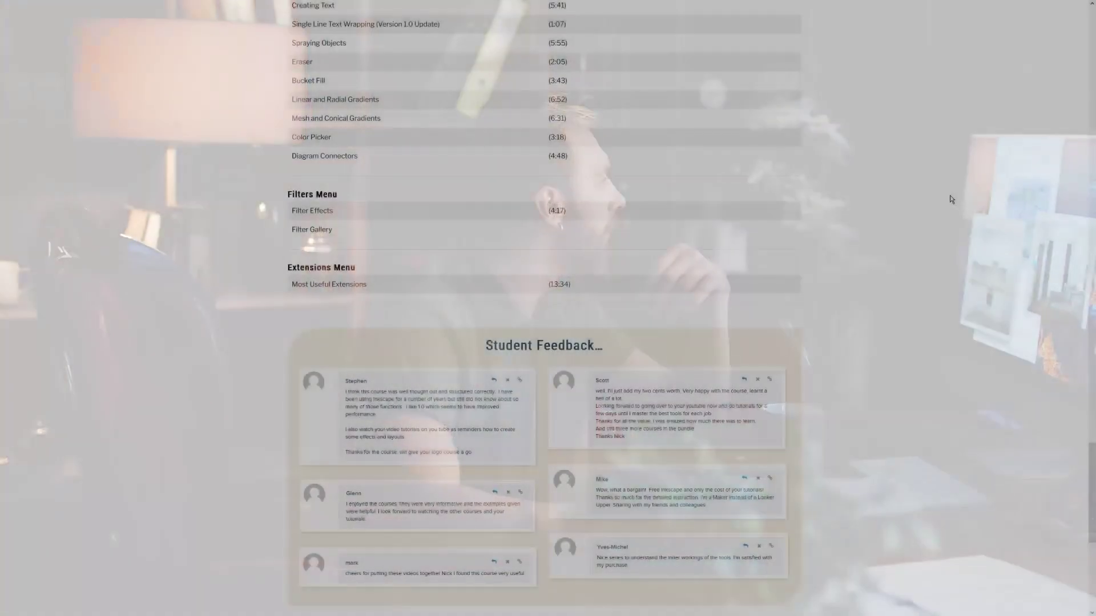
scroll(950, 200, down, 6)
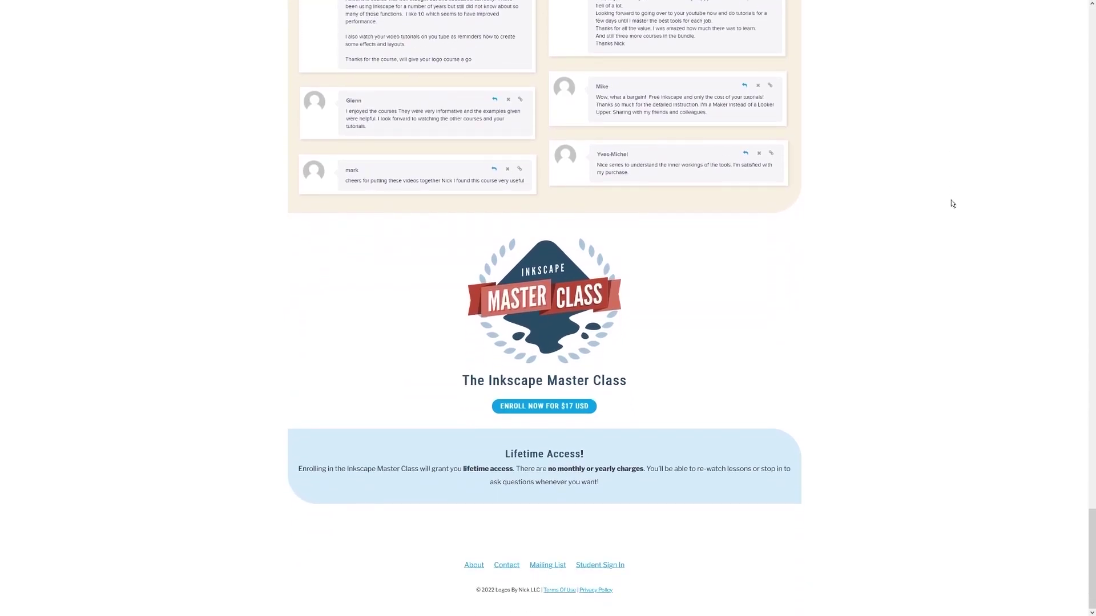
drag(589, 406, 495, 409)
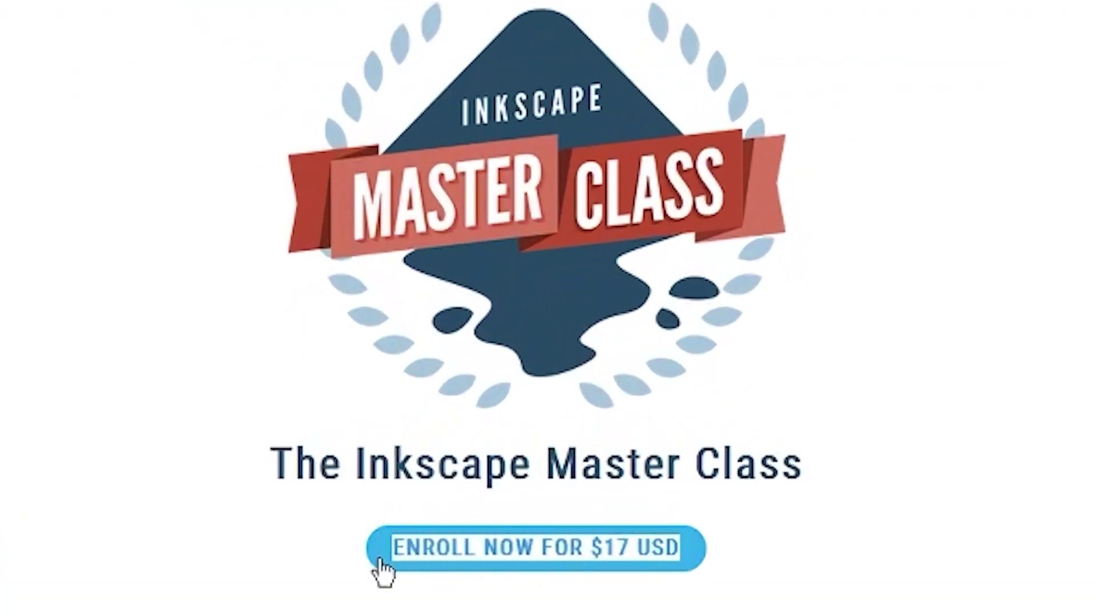